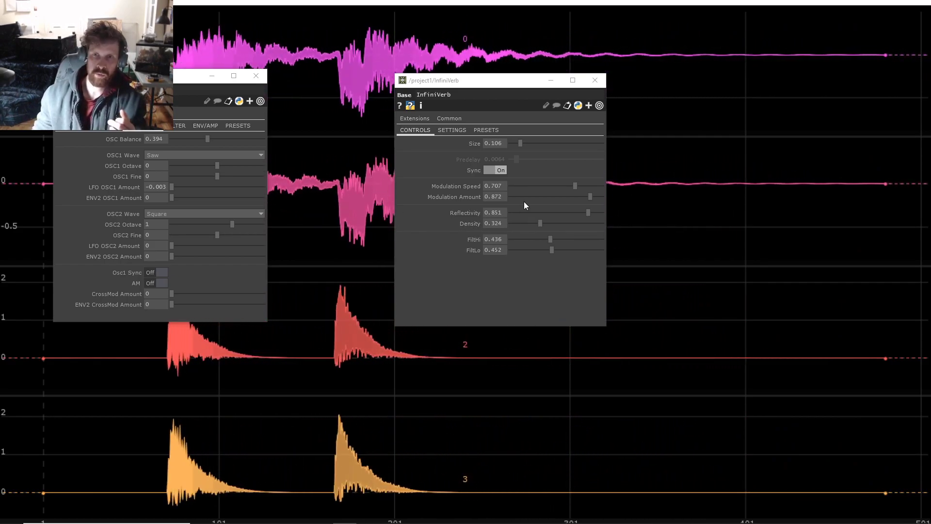
- Set InfiniVerb's Modulation Amount to 0.16 and its Size to 0.782
{"action": "left_click_drag", "start_coordinate": [583, 196], "coordinate": [527, 193]}
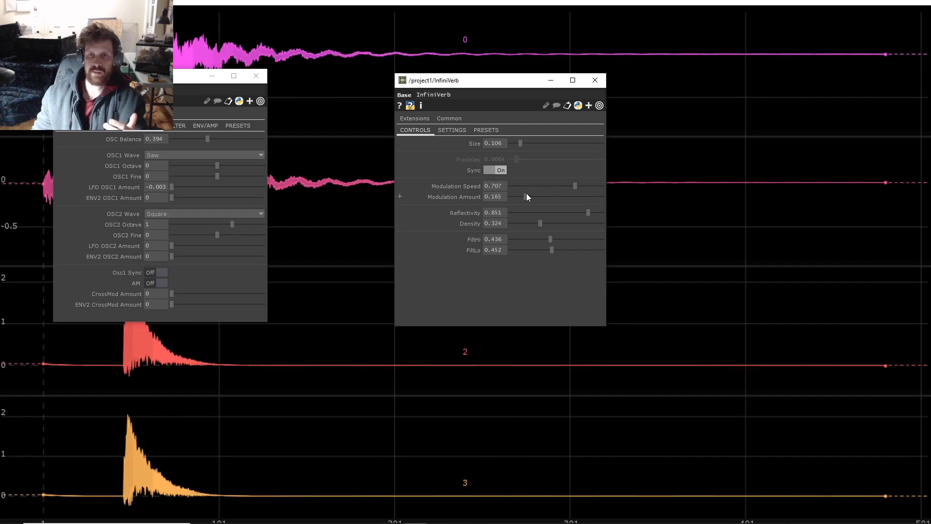
{"action": "left_click_drag", "start_coordinate": [520, 143], "coordinate": [582, 151]}
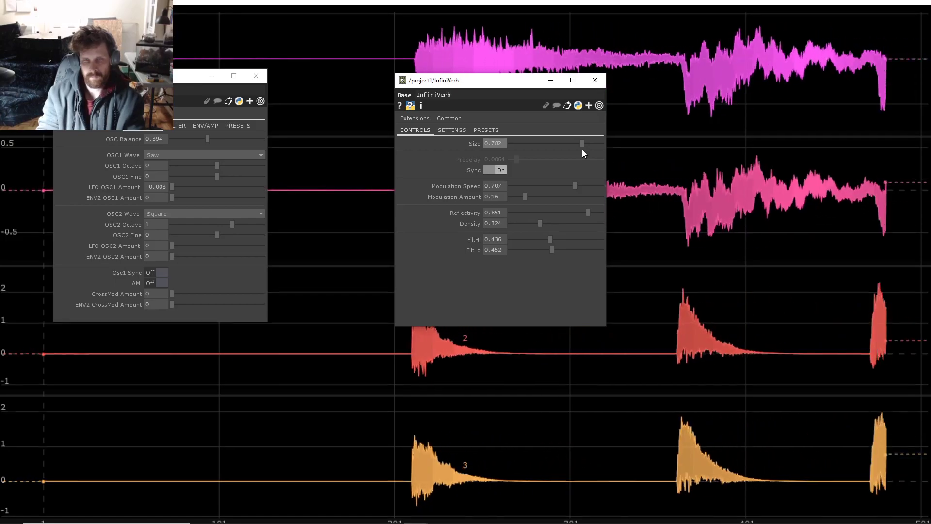
- In InfiniVerb's settings, set the first ModAmount to 2.53, the second ModSpeed to 0.417 and the first Delay Time to 0.0147
{"action": "left_click", "coordinate": [462, 131]}
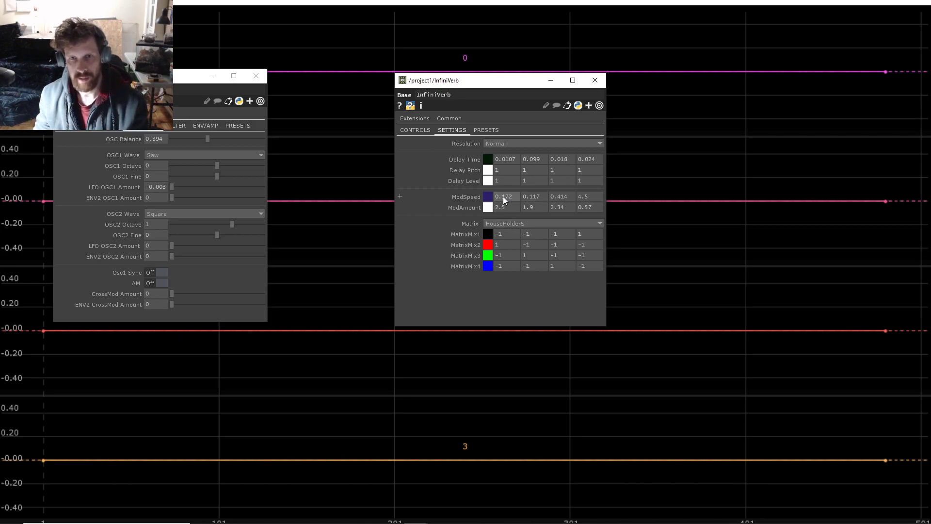
{"action": "middle_click_drag", "start_coordinate": [510, 217], "coordinate": [507, 217]}
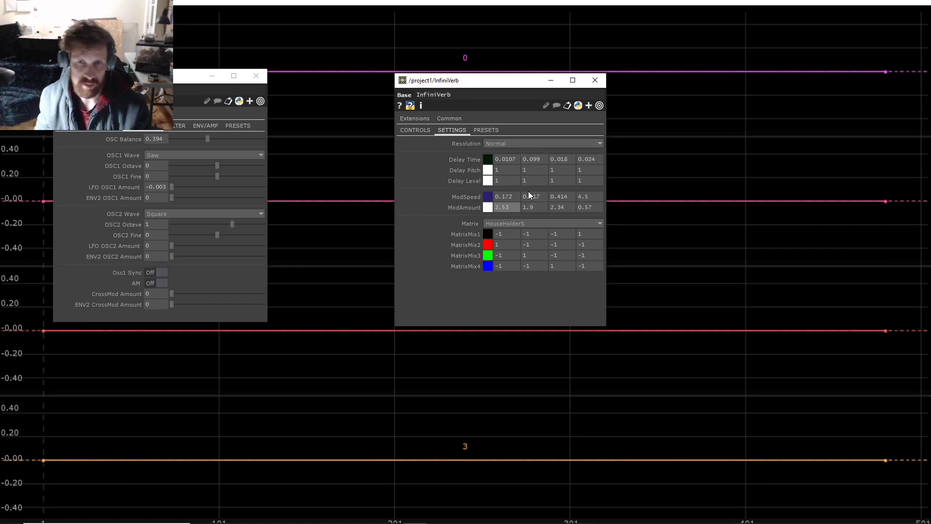
{"action": "middle_click_drag", "start_coordinate": [538, 197], "coordinate": [507, 141]}
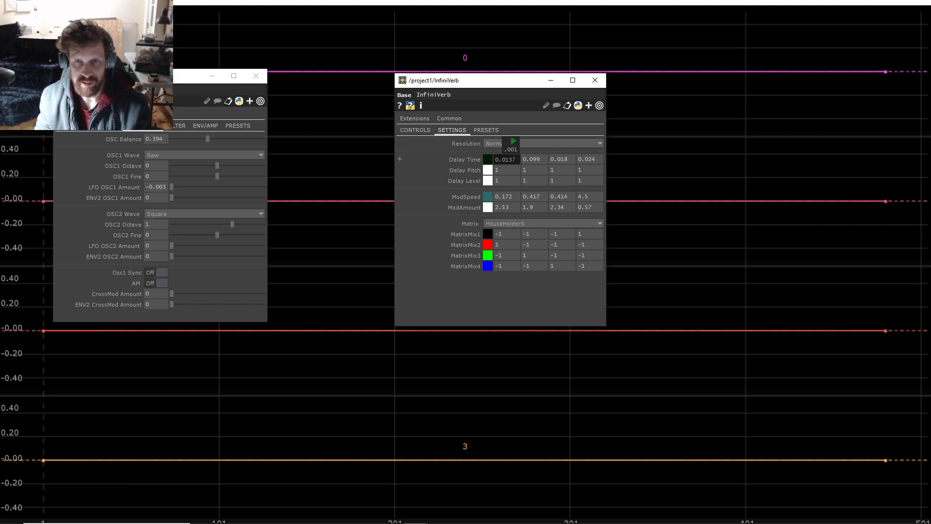
- Return to InfiniVerb's main controls and set Size to 0.021, Density to 0.91 and Reflectivity to 0.936
{"action": "left_click", "coordinate": [423, 132]}
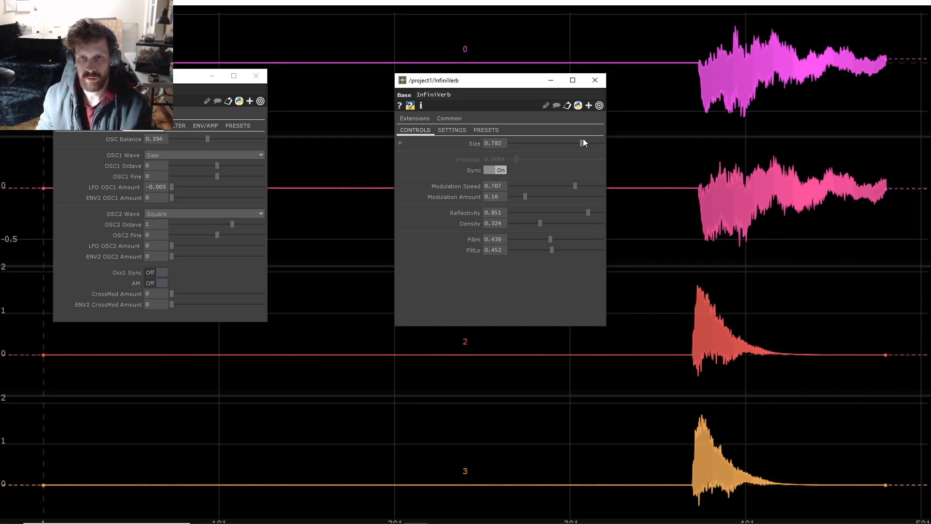
{"action": "left_click_drag", "start_coordinate": [580, 142], "coordinate": [513, 147]}
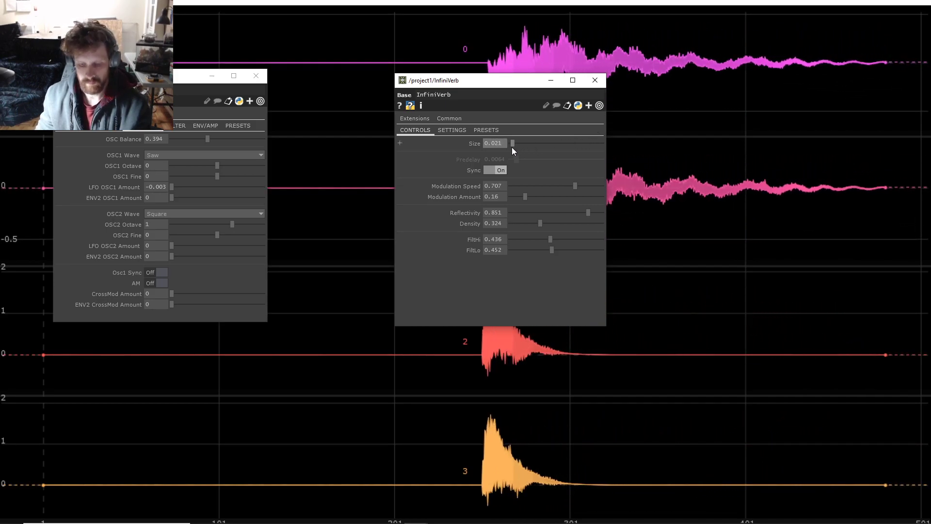
{"action": "left_click_drag", "start_coordinate": [540, 223], "coordinate": [583, 224]}
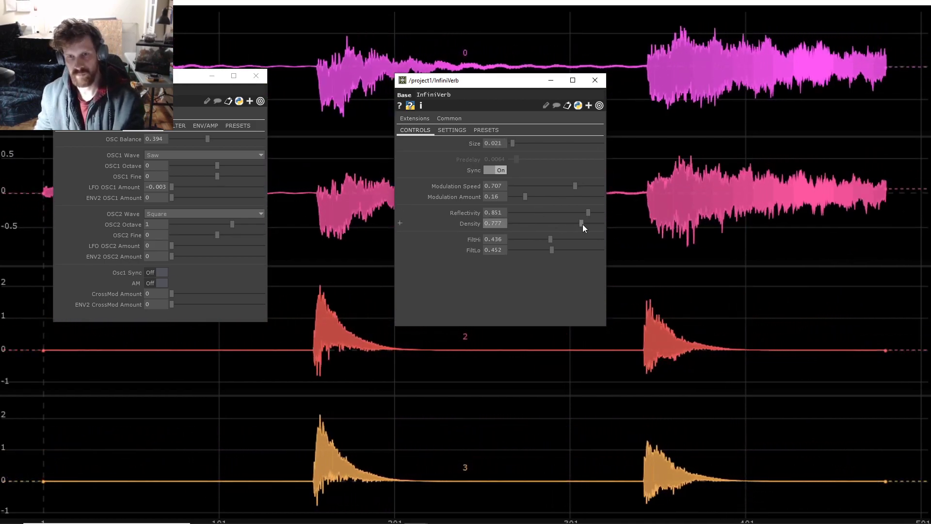
{"action": "mouse_move", "coordinate": [583, 224]}
{"action": "left_mouse_down"}
{"action": "mouse_move", "coordinate": [595, 226]}
{"action": "mouse_move", "coordinate": [598, 213]}
{"action": "left_mouse_up"}
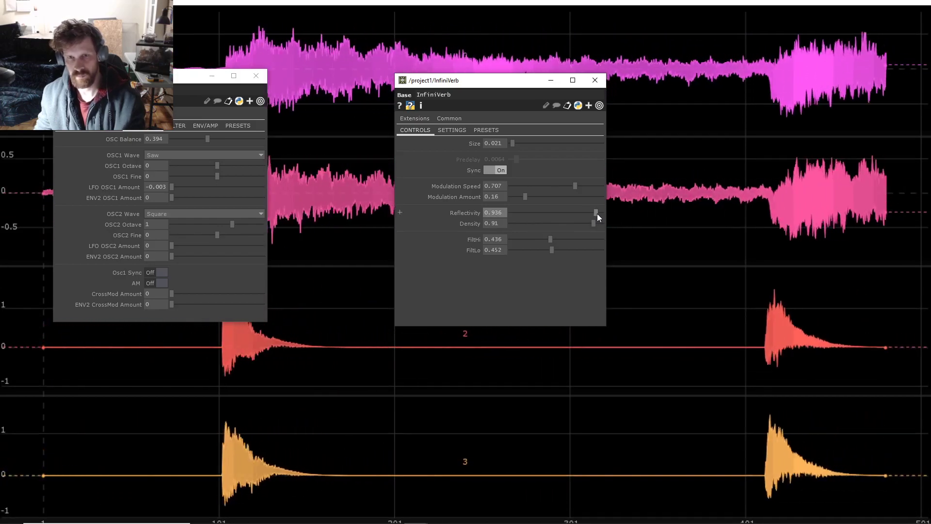
- Set InfiniVerb's FiltHi to 0.66, Modulation Amount to 0.479, Reflectivity to 0.862 and Size to 0.543
{"action": "left_click_drag", "start_coordinate": [556, 238], "coordinate": [572, 241]}
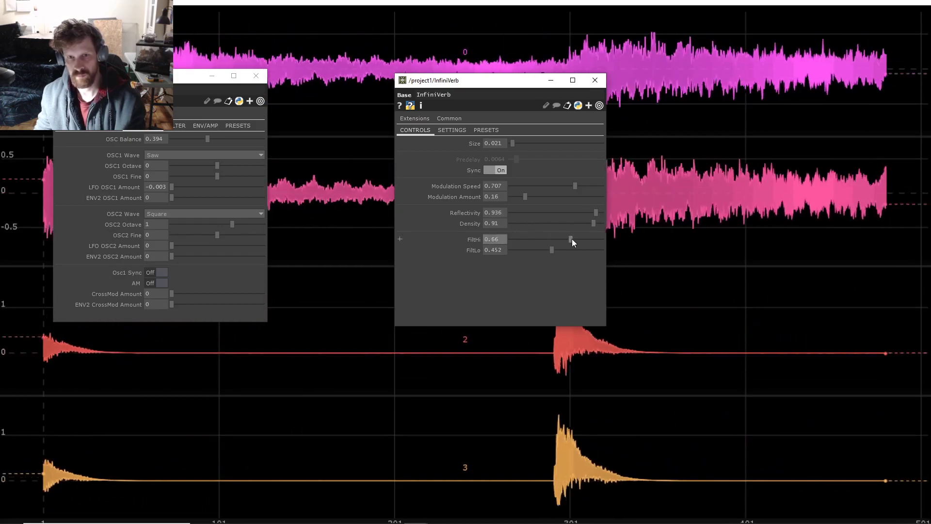
{"action": "left_click_drag", "start_coordinate": [529, 196], "coordinate": [590, 211]}
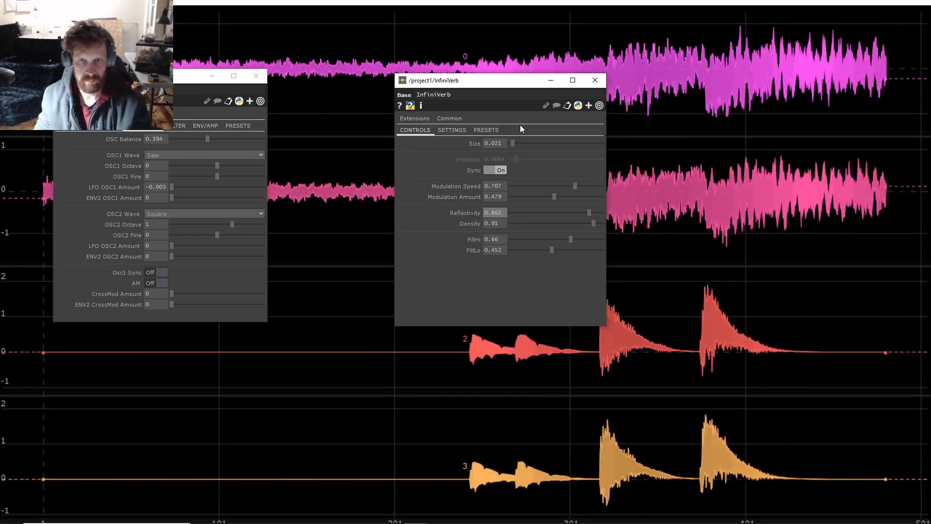
{"action": "left_click_drag", "start_coordinate": [514, 143], "coordinate": [562, 145]}
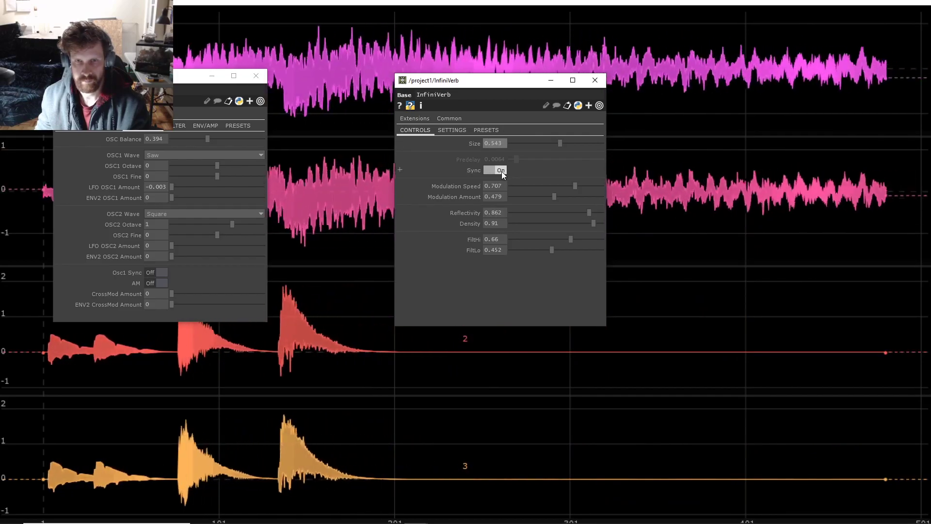
- Turn off InfiniVerb's Sync and set the Predelay to 0.0192
{"action": "left_click", "coordinate": [501, 171]}
{"action": "left_click_drag", "start_coordinate": [516, 160], "coordinate": [529, 160]}
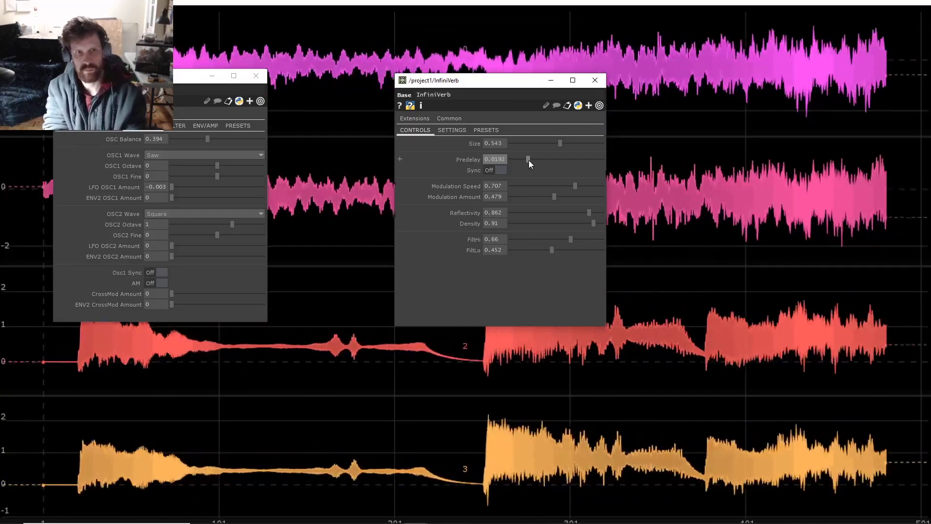
- Show SimpleSynth1's filter parameters, and set InfiniVerb's Modulation Speed, Modulation Amount and Size to 0, Reflectivity to 0.617 and Density to 0.388
{"action": "left_click", "coordinate": [177, 127]}
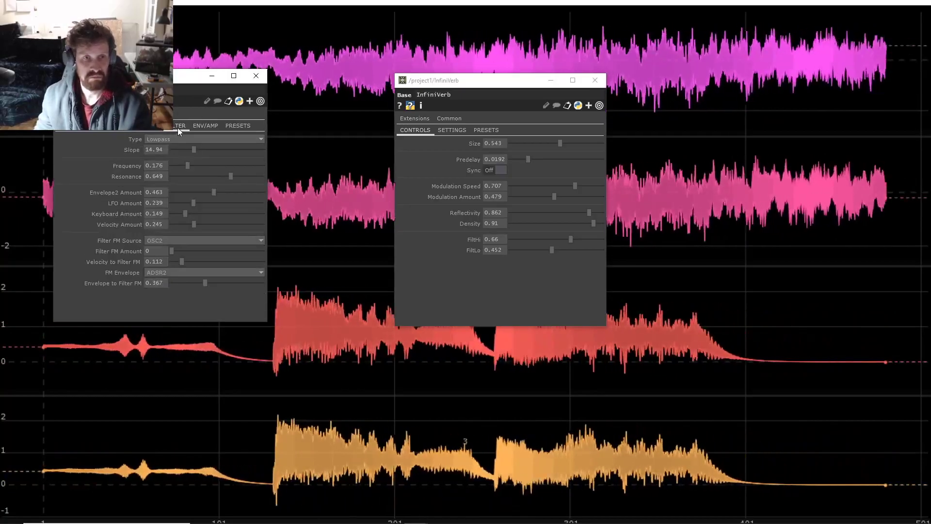
{"action": "left_click_drag", "start_coordinate": [589, 212], "coordinate": [509, 196]}
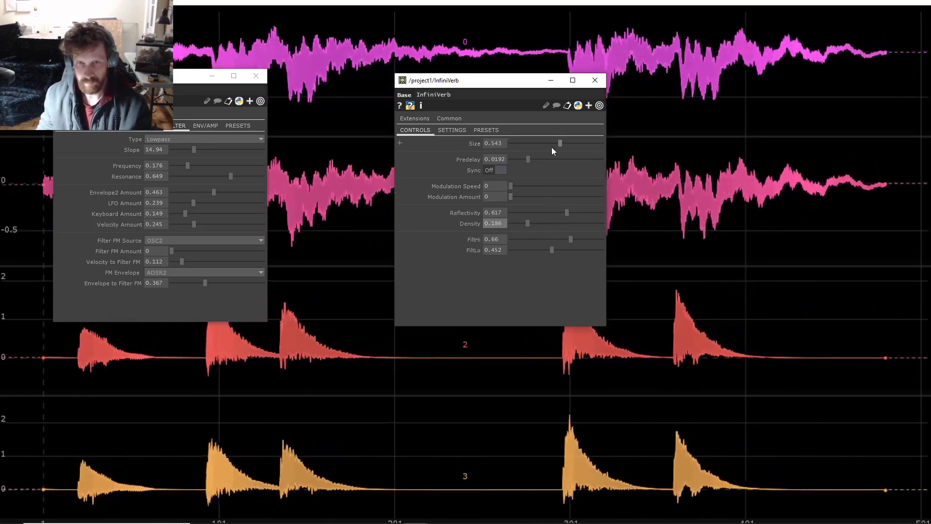
{"action": "left_click_drag", "start_coordinate": [552, 145], "coordinate": [510, 145]}
{"action": "left_click_drag", "start_coordinate": [537, 223], "coordinate": [548, 224]}
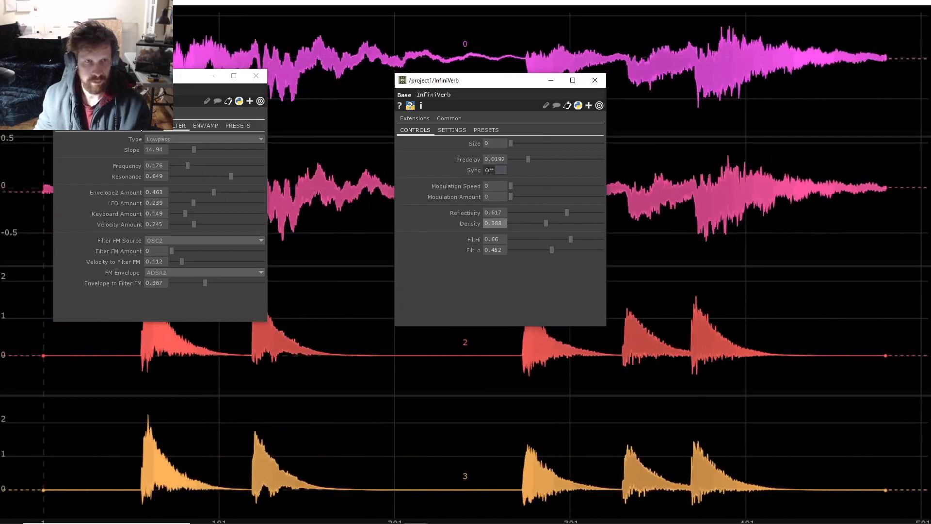
- Leave perform mode, enter the project1 network and move the SimpleSynth1 parameter window clear of the operators
{"action": "key", "text": "Escape"}
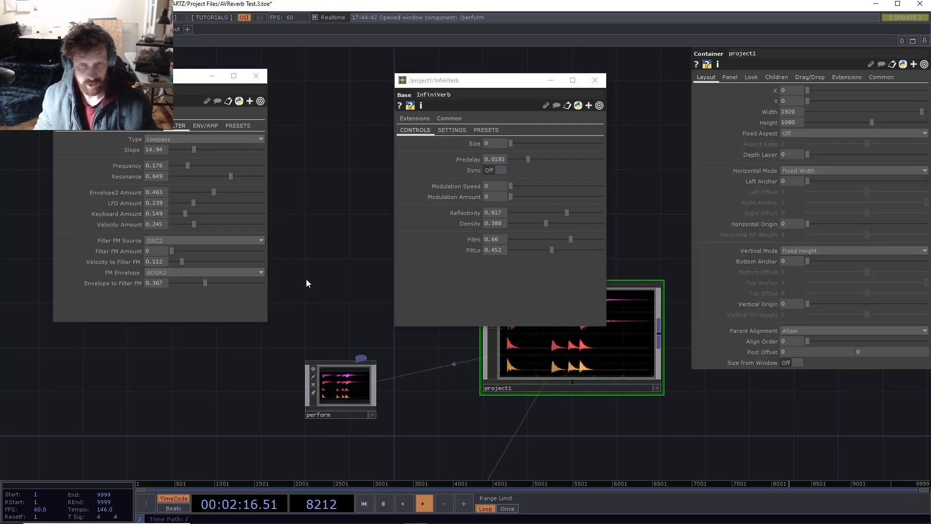
{"action": "scroll", "coordinate": [553, 347], "scroll_direction": "up", "scroll_amount": 5}
{"action": "key", "text": "p"}
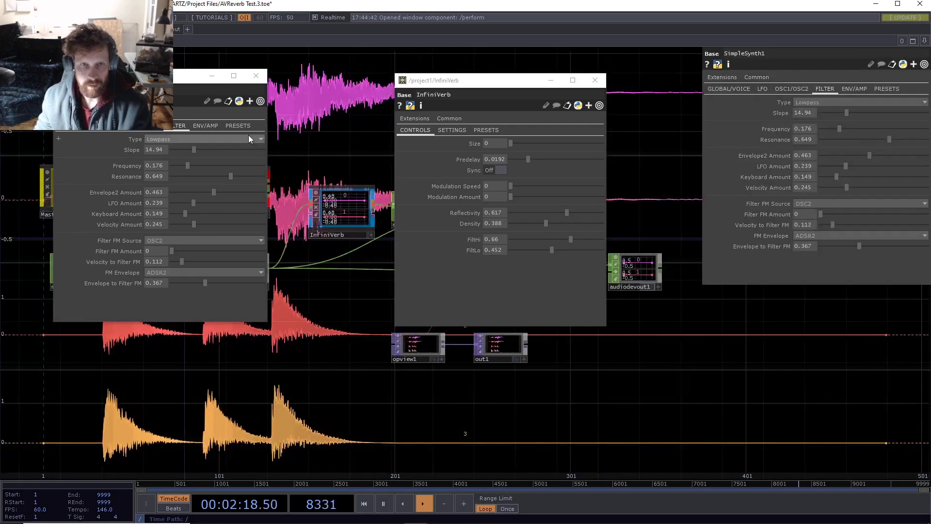
{"action": "left_click_drag", "start_coordinate": [193, 80], "coordinate": [801, 125]}
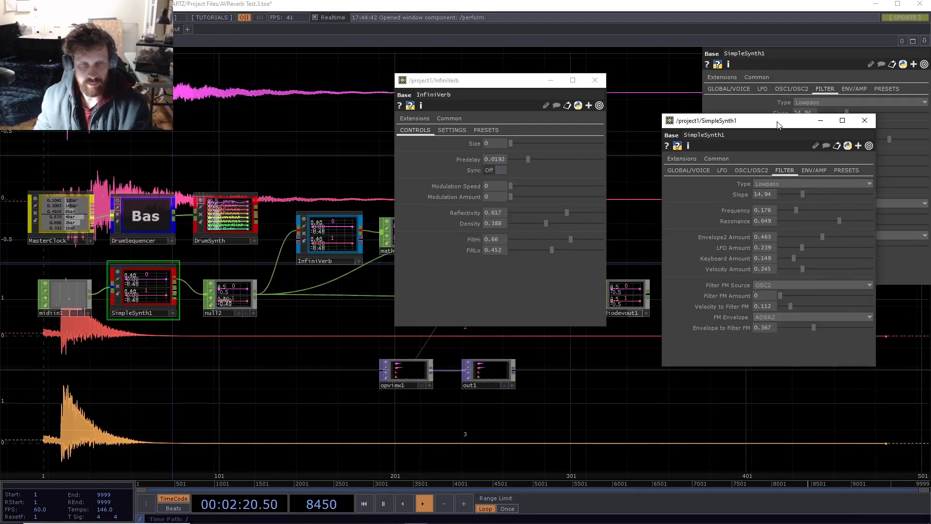
- Enter the InfiniVerb component and examine its feedback network and the operators inside QuadDelay
{"action": "left_click", "coordinate": [336, 230]}
{"action": "scroll", "coordinate": [336, 230], "scroll_direction": "up", "scroll_amount": 5}
{"action": "scroll", "coordinate": [336, 230], "scroll_direction": "up", "scroll_amount": 3}
{"action": "left_click_drag", "start_coordinate": [295, 140], "coordinate": [78, 186]}
{"action": "scroll", "coordinate": [293, 217], "scroll_direction": "up", "scroll_amount": 5}
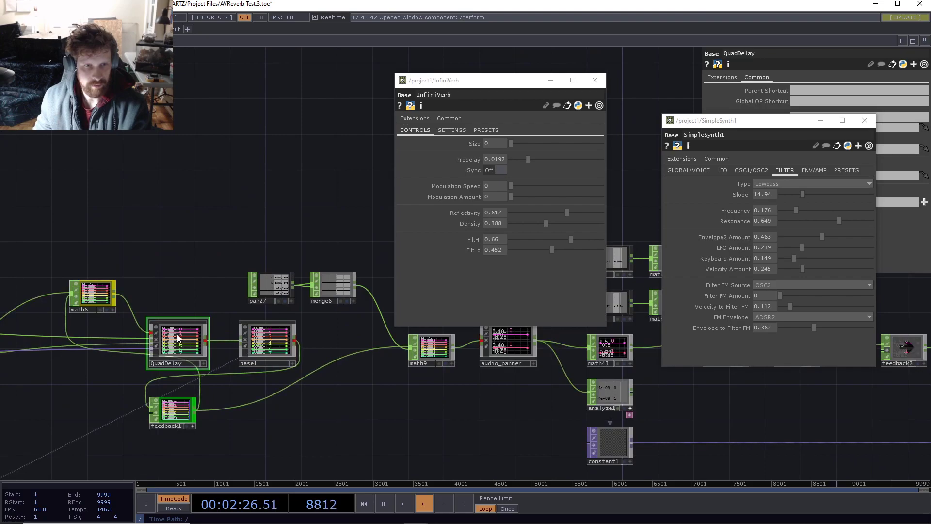
{"action": "scroll", "coordinate": [179, 338], "scroll_direction": "up", "scroll_amount": 5}
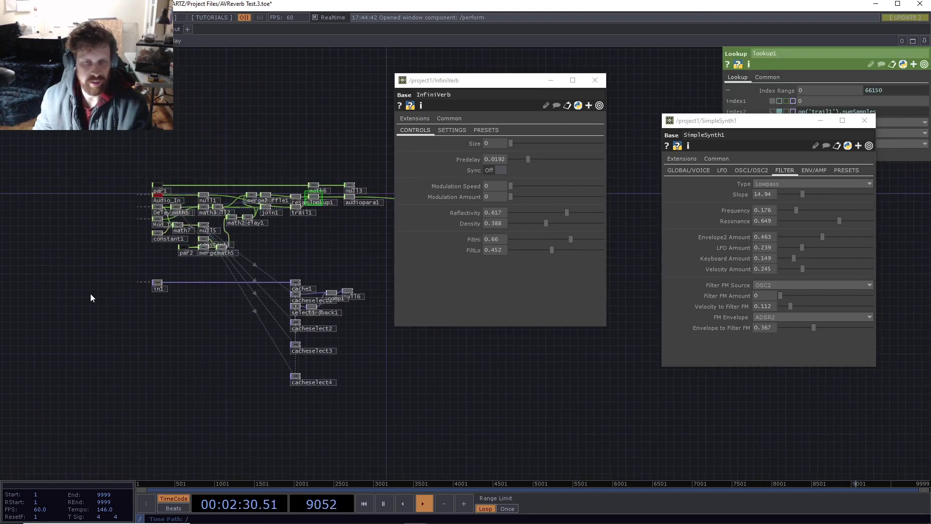
{"action": "left_click_drag", "start_coordinate": [183, 318], "coordinate": [115, 347]}
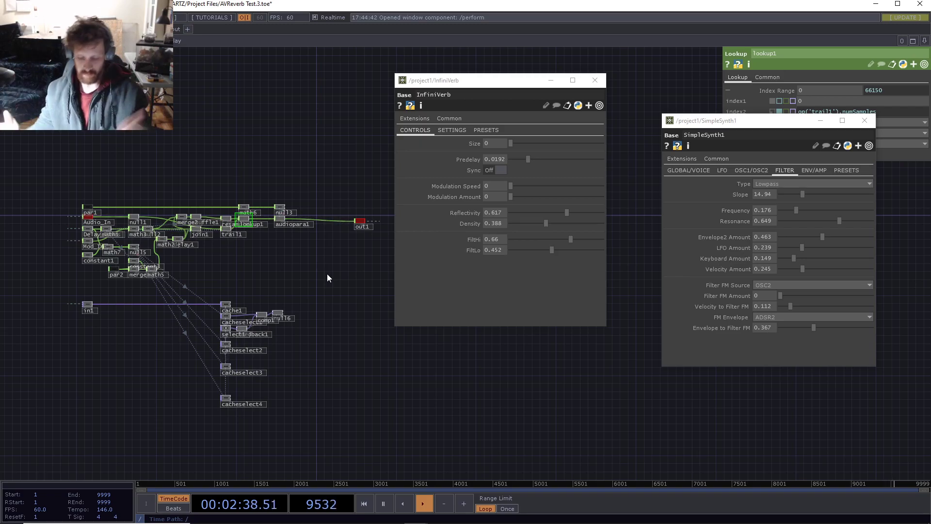
- Go back up from QuadDelay, examine the InfiniVerb chain through to Audio_Out, and return to the project1 network
{"action": "key", "text": "u"}
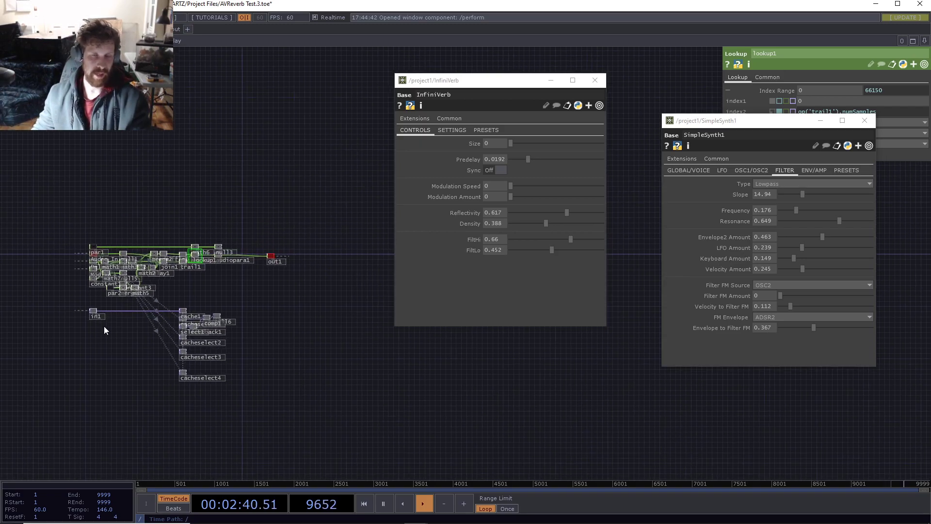
{"action": "left_click_drag", "start_coordinate": [126, 264], "coordinate": [225, 253]}
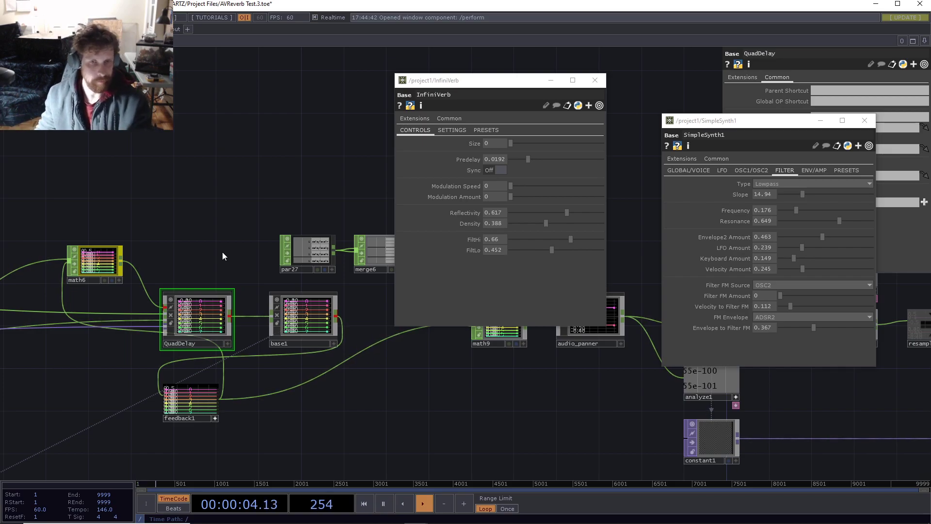
{"action": "left_click_drag", "start_coordinate": [226, 249], "coordinate": [161, 285]}
{"action": "scroll", "coordinate": [161, 285], "scroll_direction": "down", "scroll_amount": 3}
{"action": "left_click_drag", "start_coordinate": [169, 235], "coordinate": [26, 273]}
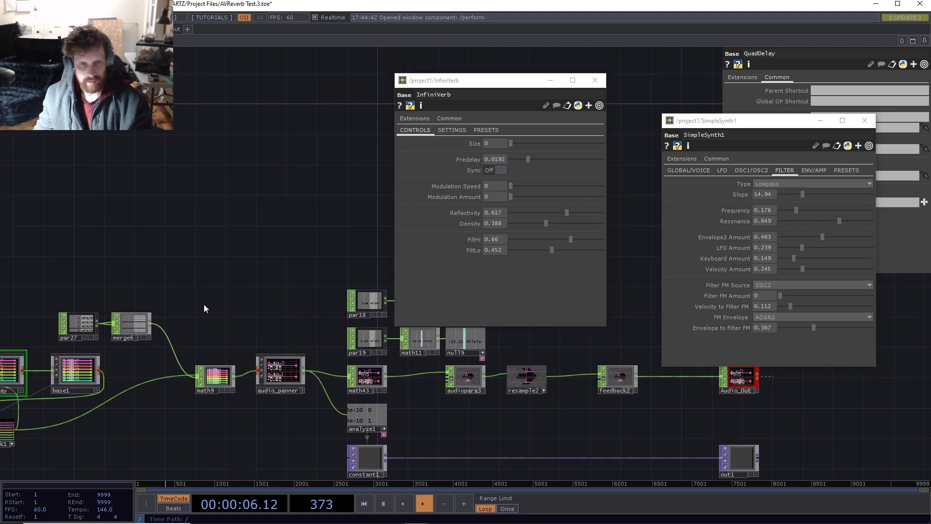
{"action": "scroll", "coordinate": [216, 308], "scroll_direction": "down", "scroll_amount": 3}
{"action": "scroll", "coordinate": [217, 305], "scroll_direction": "down", "scroll_amount": 3}
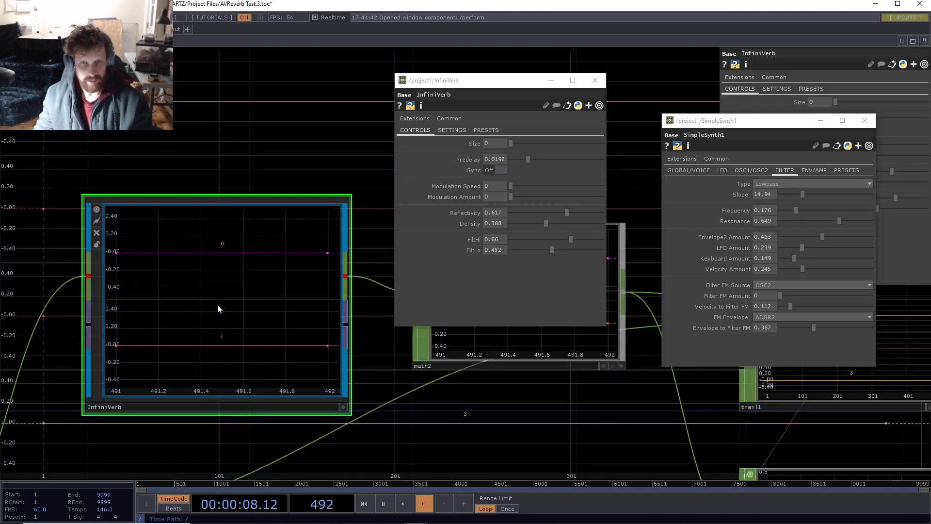
- Connect DrumSynth's output to the null2 input in place of SimpleSynth1
{"action": "scroll", "coordinate": [228, 315], "scroll_direction": "up", "scroll_amount": 5}
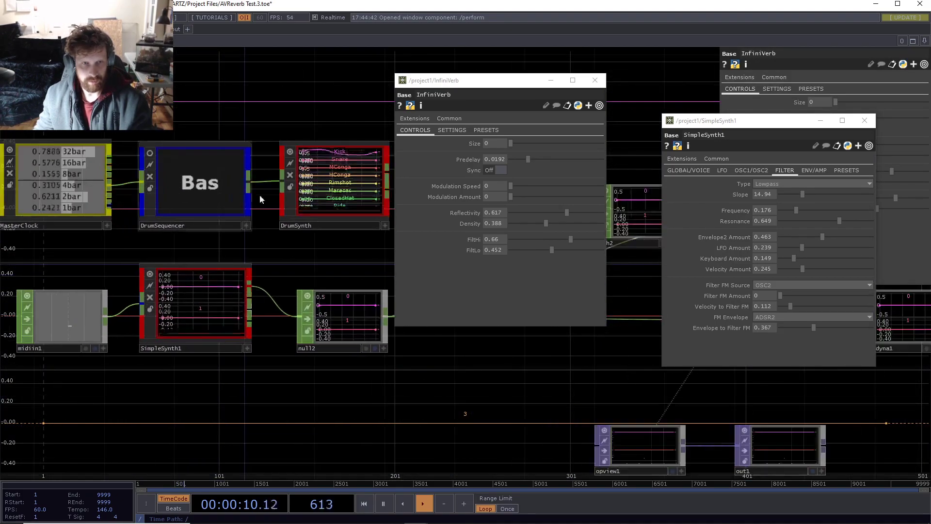
{"action": "left_click", "coordinate": [216, 250]}
{"action": "left_click", "coordinate": [124, 383]}
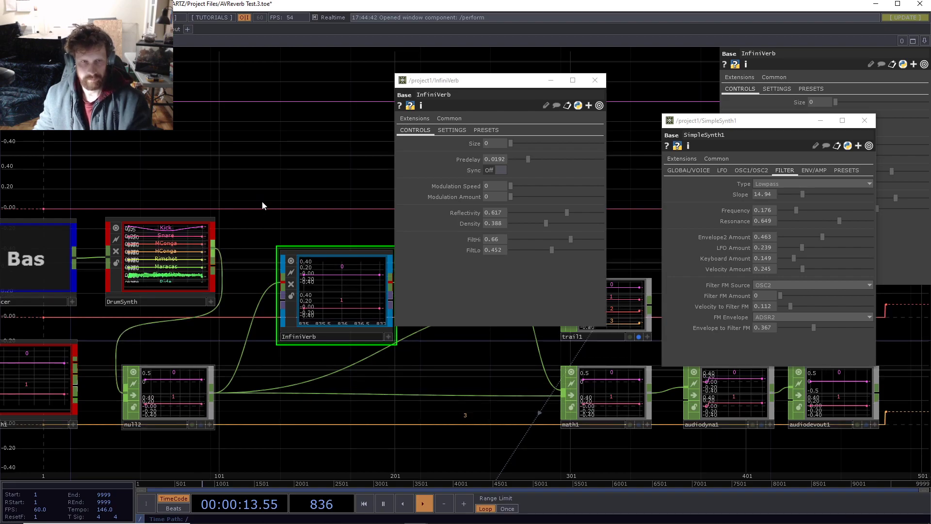
{"action": "left_click_drag", "start_coordinate": [262, 205], "coordinate": [271, 203]}
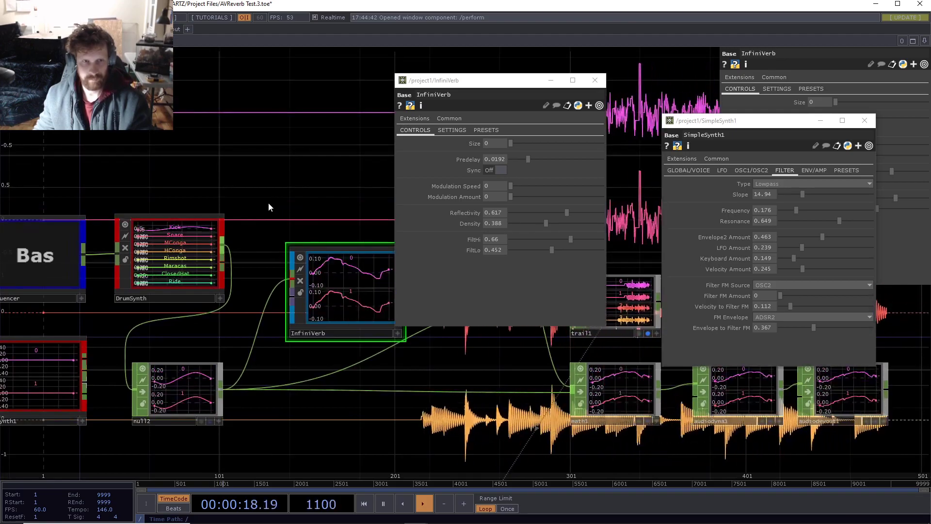
- Enter perform mode, set InfiniVerb's Size to 0.053 and turn on Sync
{"action": "key", "text": "F1"}
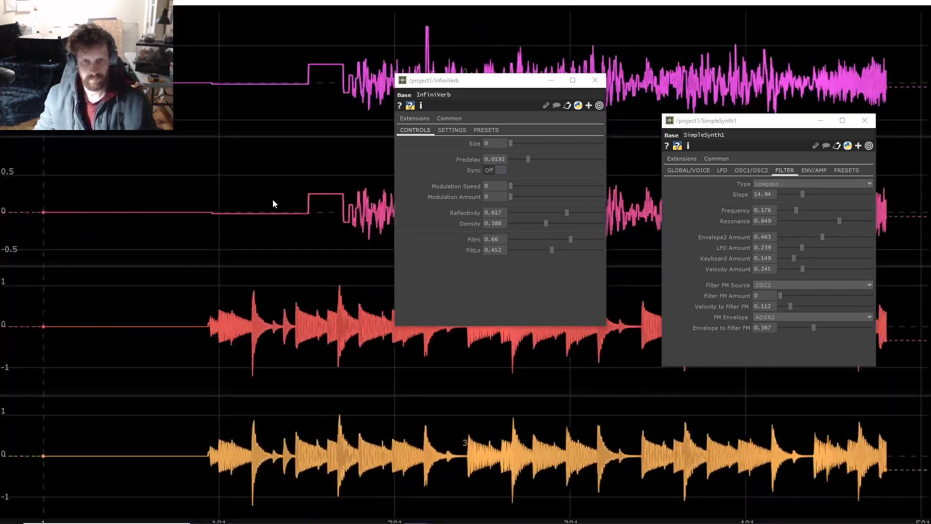
{"action": "mouse_move", "coordinate": [516, 142]}
{"action": "left_mouse_down"}
{"action": "mouse_move", "coordinate": [594, 141]}
{"action": "mouse_move", "coordinate": [519, 137]}
{"action": "mouse_move", "coordinate": [518, 159]}
{"action": "left_mouse_up"}
{"action": "left_click", "coordinate": [499, 170]}
- Set InfiniVerb's Density to 0.053, Reflectivity to 0.293 and FiltHi to 0.516
{"action": "left_click_drag", "start_coordinate": [551, 209], "coordinate": [585, 211]}
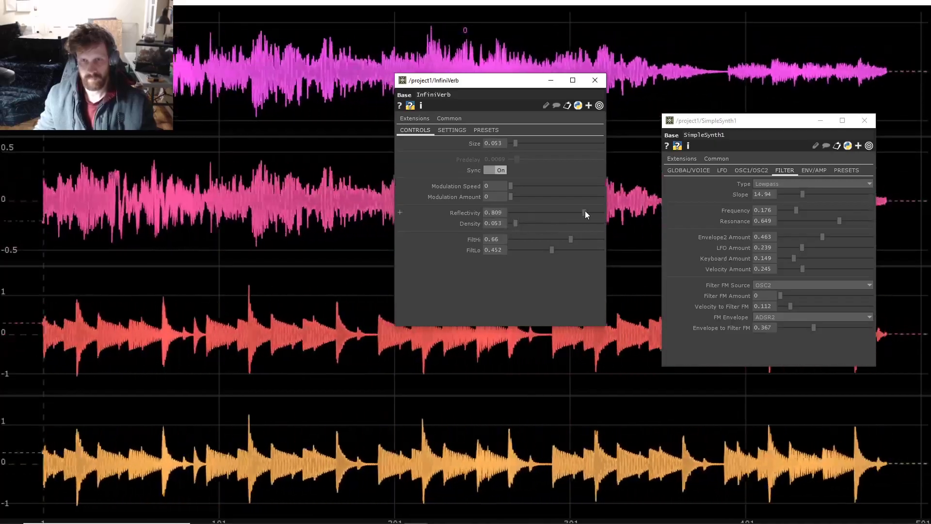
{"action": "left_click_drag", "start_coordinate": [594, 210], "coordinate": [531, 213]}
{"action": "mouse_move", "coordinate": [571, 239]}
{"action": "left_mouse_down"}
{"action": "mouse_move", "coordinate": [519, 240]}
{"action": "mouse_move", "coordinate": [558, 240]}
{"action": "left_mouse_up"}
- Set InfiniVerb's Resolution to Half in its settings and return to the main controls
{"action": "left_click", "coordinate": [451, 130]}
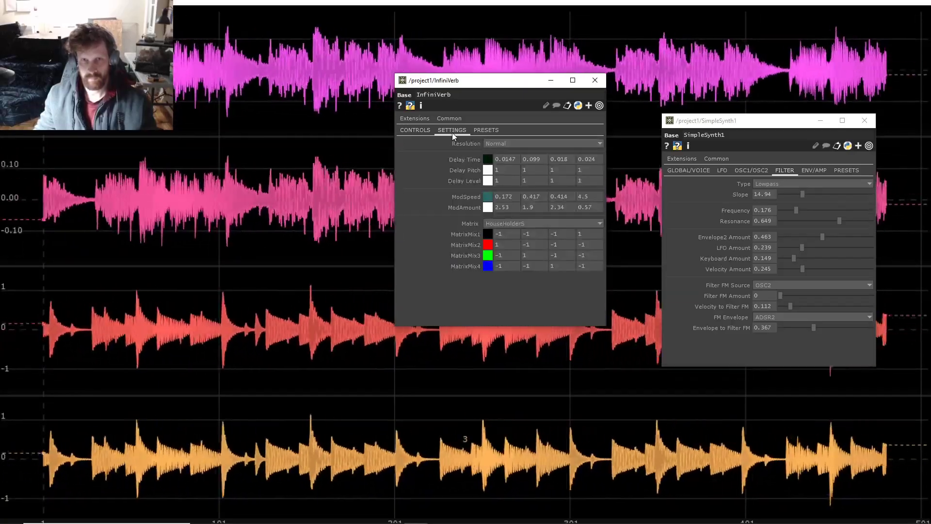
{"action": "left_click", "coordinate": [513, 143]}
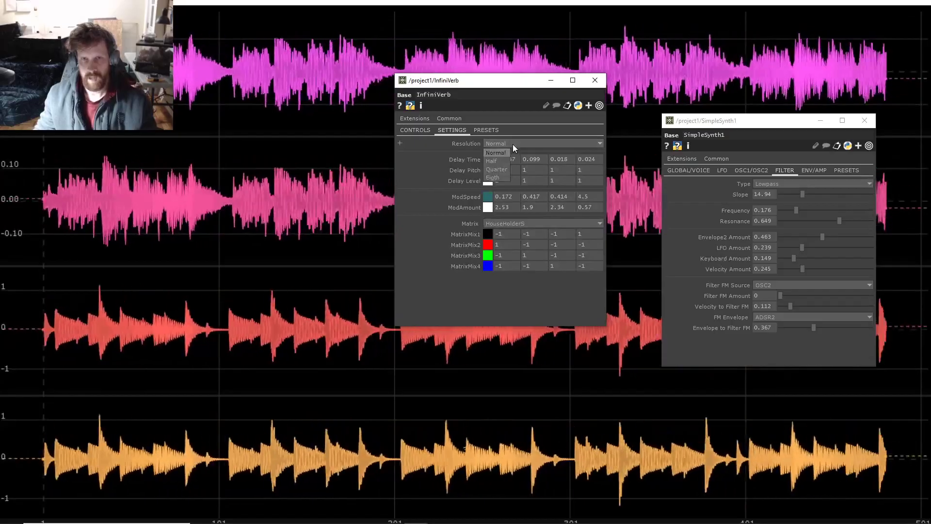
{"action": "left_click", "coordinate": [499, 161]}
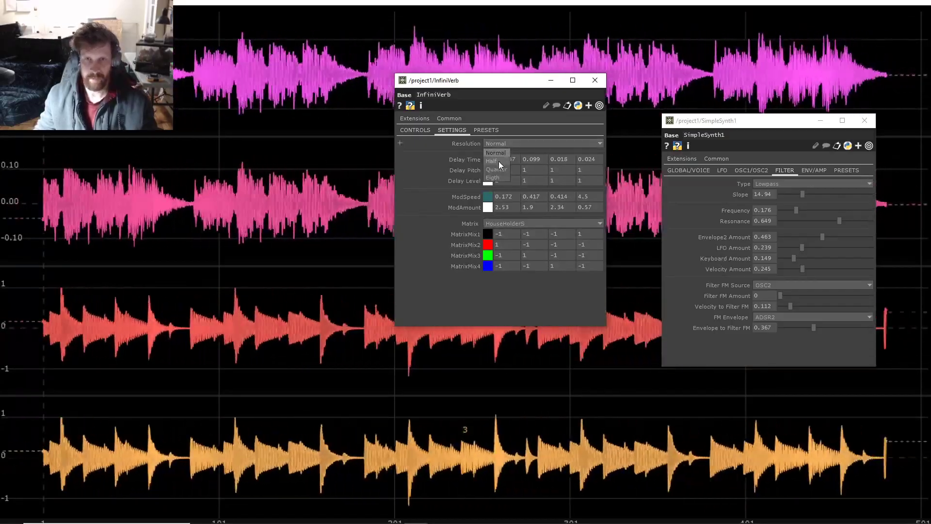
{"action": "left_click", "coordinate": [415, 130]}
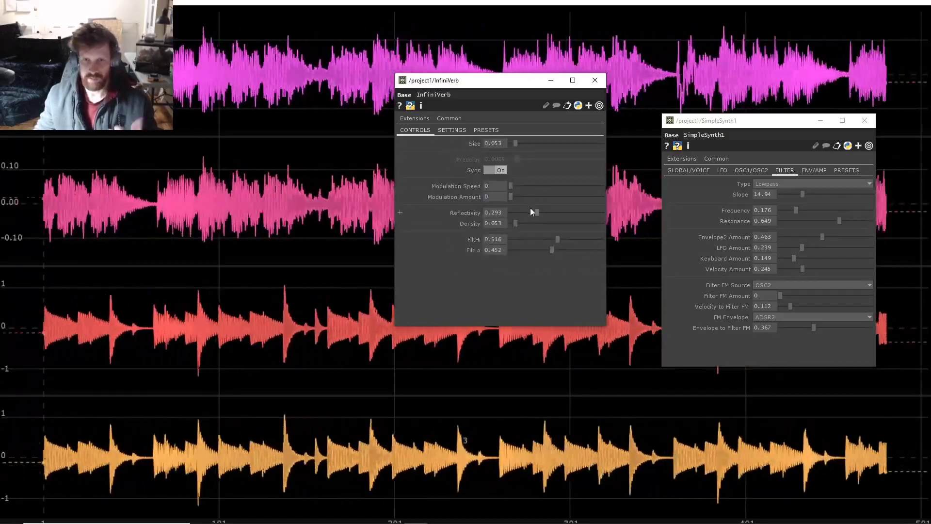
- Set InfiniVerb's Reflectivity to 0.851, FiltHi to 0.92, Density to 0.574 and Size to 0
{"action": "left_click_drag", "start_coordinate": [584, 212], "coordinate": [588, 212]}
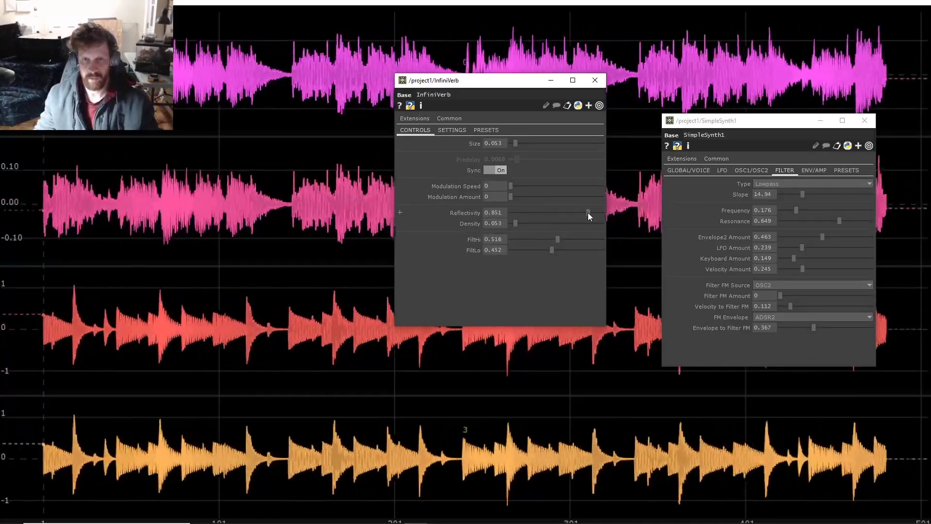
{"action": "mouse_move", "coordinate": [513, 224]}
{"action": "left_mouse_down"}
{"action": "mouse_move", "coordinate": [559, 223]}
{"action": "mouse_move", "coordinate": [525, 223]}
{"action": "left_mouse_up"}
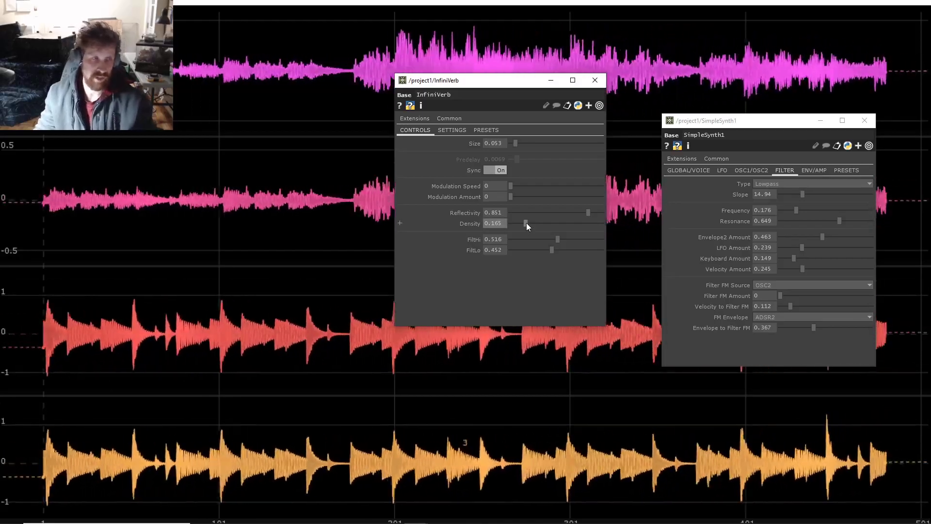
{"action": "left_click_drag", "start_coordinate": [557, 240], "coordinate": [595, 241]}
{"action": "left_click_drag", "start_coordinate": [524, 223], "coordinate": [563, 226]}
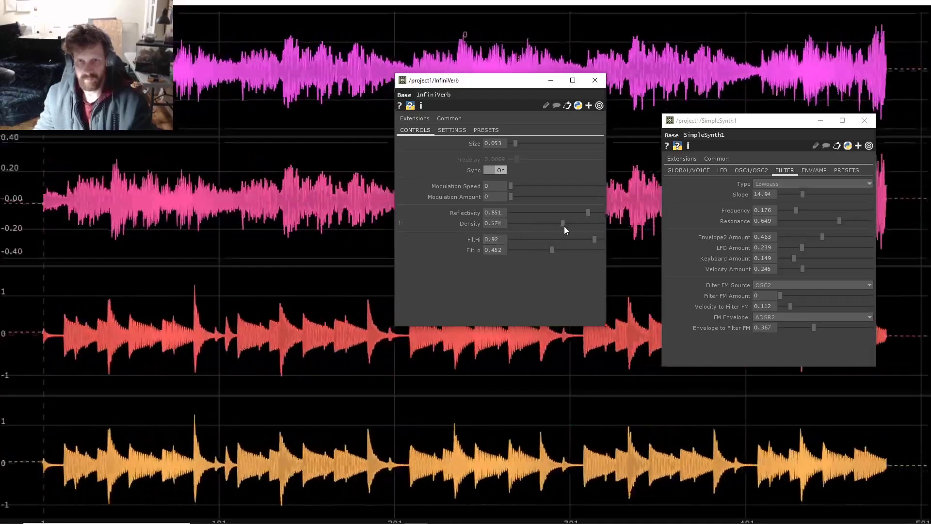
{"action": "left_click_drag", "start_coordinate": [515, 143], "coordinate": [496, 142]}
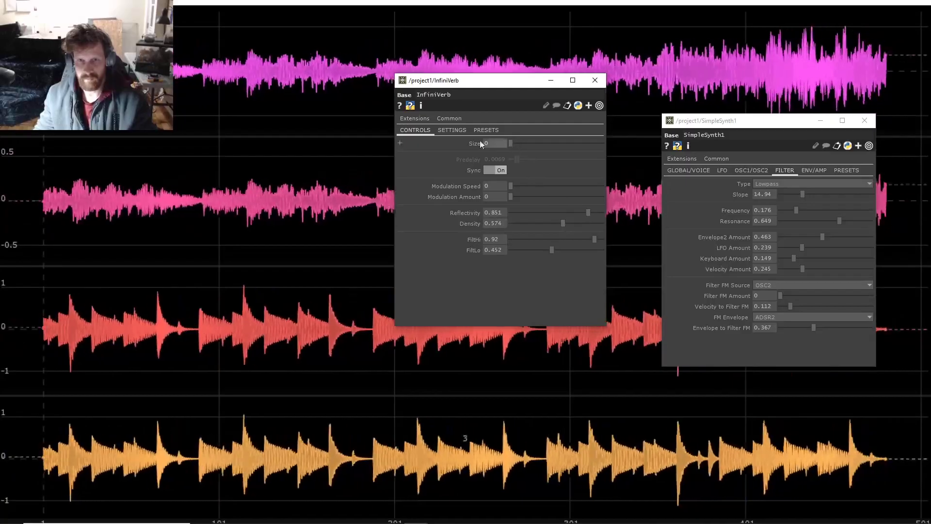
- Adjust InfiniVerb's Delay Time values in its settings, setting the first to 0.0087 and the fourth to 0.021
{"action": "left_click", "coordinate": [459, 132]}
{"action": "middle_click_drag", "start_coordinate": [537, 159], "coordinate": [593, 176]}
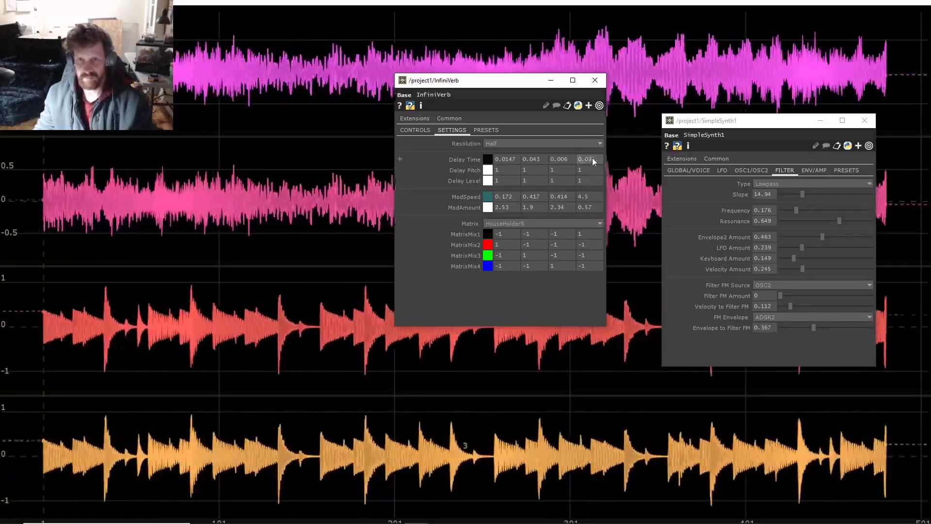
{"action": "middle_click_drag", "start_coordinate": [517, 164], "coordinate": [509, 146]}
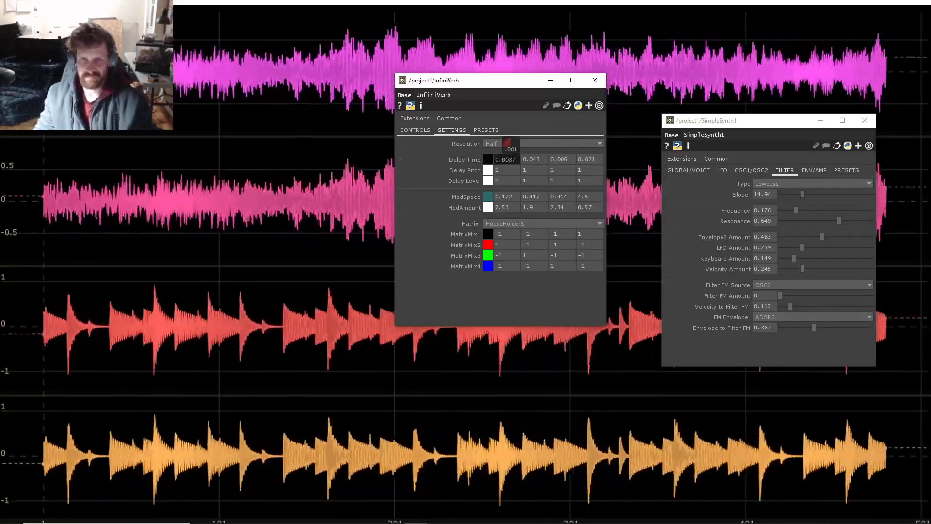
- Set InfiniVerb's Size to 0.399, Modulation Speed to 0.043, Modulation Amount to 0.255, Reflectivity to 0.702, Density to 0.106, FiltHi to 0.303 and FiltLo to 0.771
{"action": "left_click", "coordinate": [416, 130]}
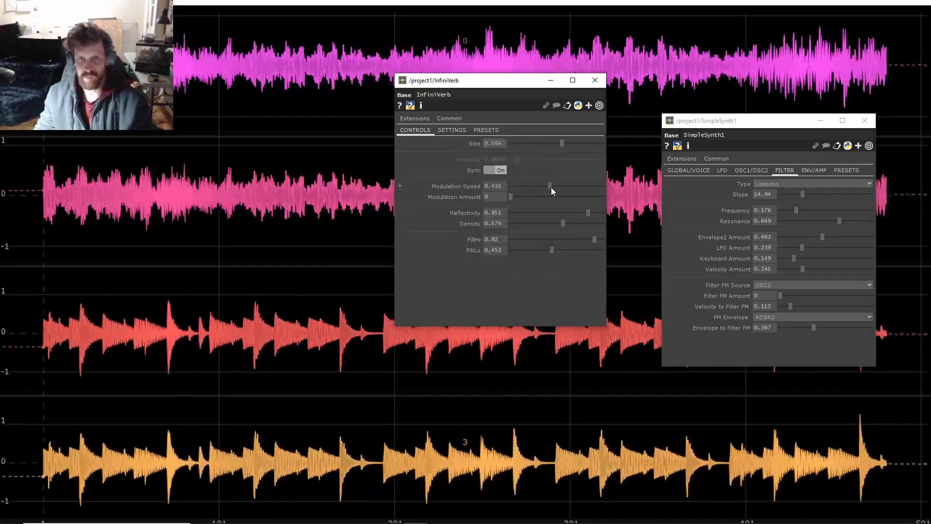
{"action": "left_click_drag", "start_coordinate": [551, 187], "coordinate": [575, 211]}
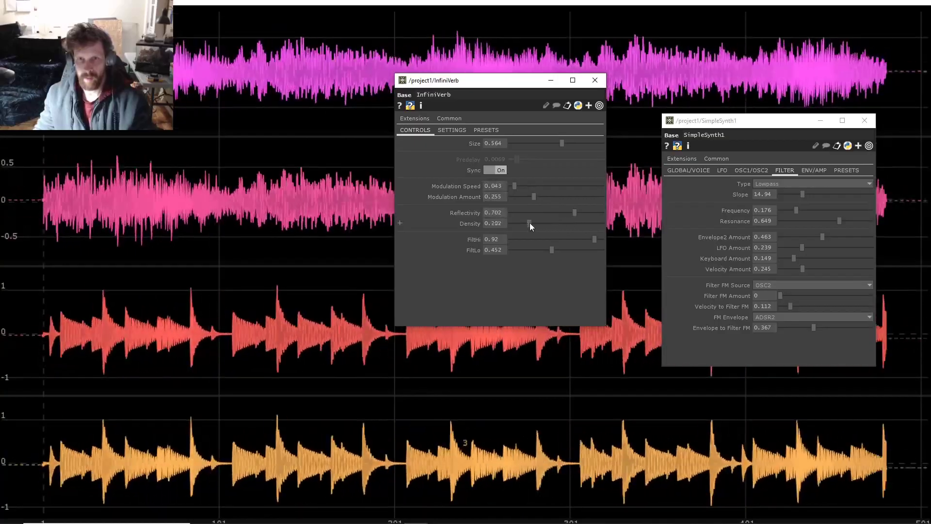
{"action": "left_click_drag", "start_coordinate": [528, 223], "coordinate": [522, 223]}
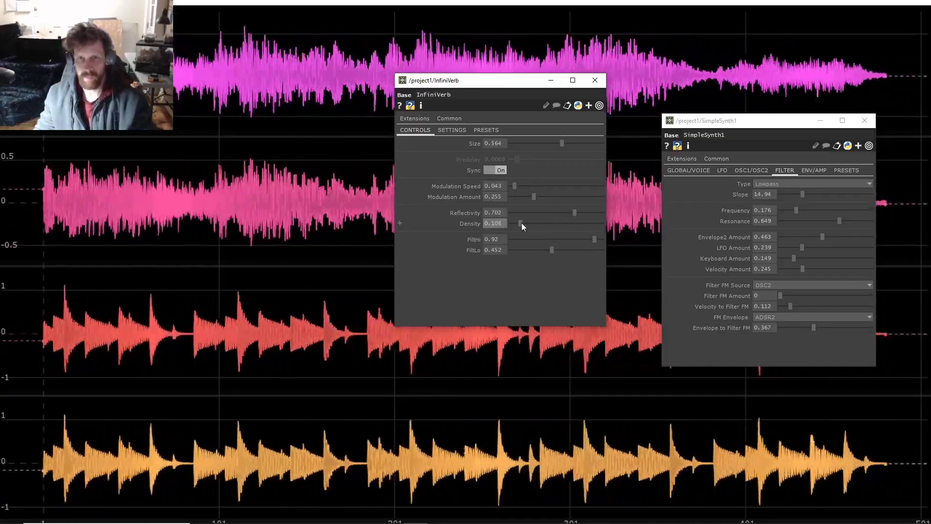
{"action": "mouse_move", "coordinate": [595, 240]}
{"action": "left_mouse_down"}
{"action": "mouse_move", "coordinate": [509, 250]}
{"action": "mouse_move", "coordinate": [581, 250]}
{"action": "left_mouse_up"}
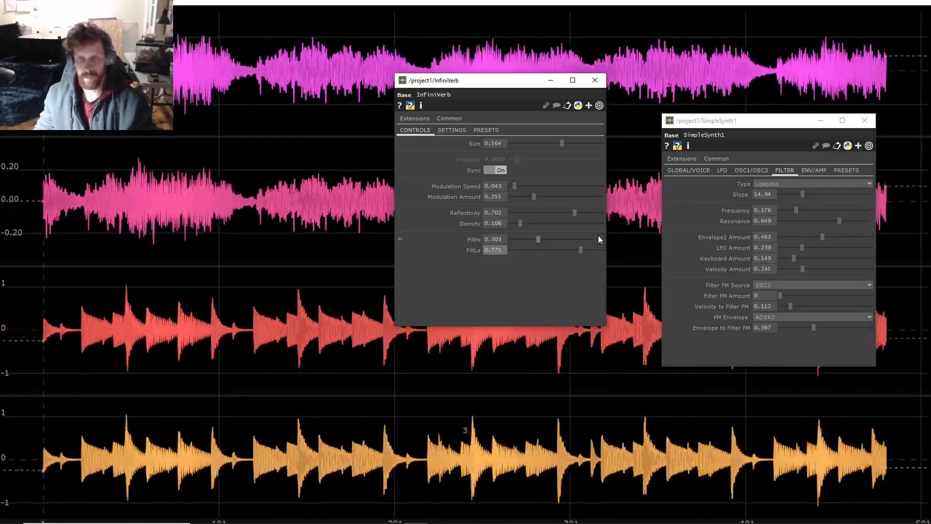
{"action": "left_click_drag", "start_coordinate": [563, 143], "coordinate": [549, 141]}
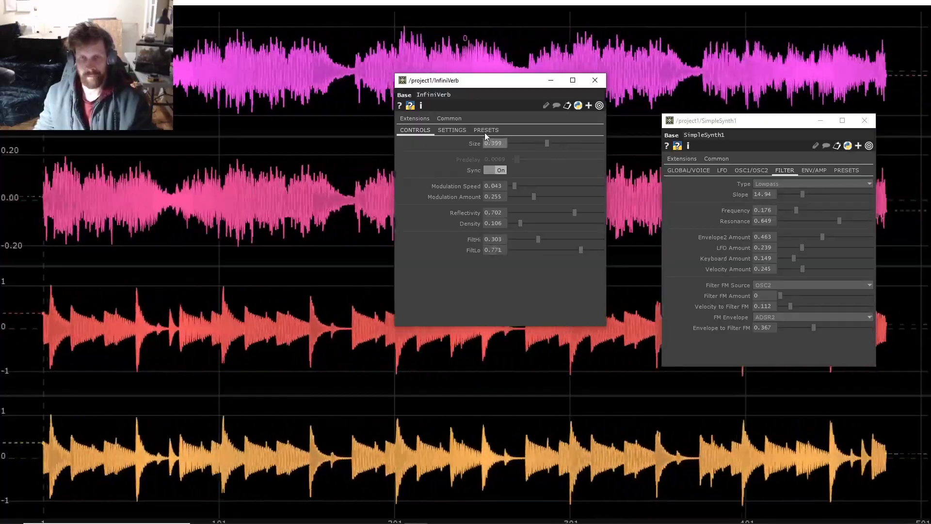
- Change InfiniVerb's mixing Matrix to HouseHolderP in its settings and return to the main controls
{"action": "left_click", "coordinate": [457, 130]}
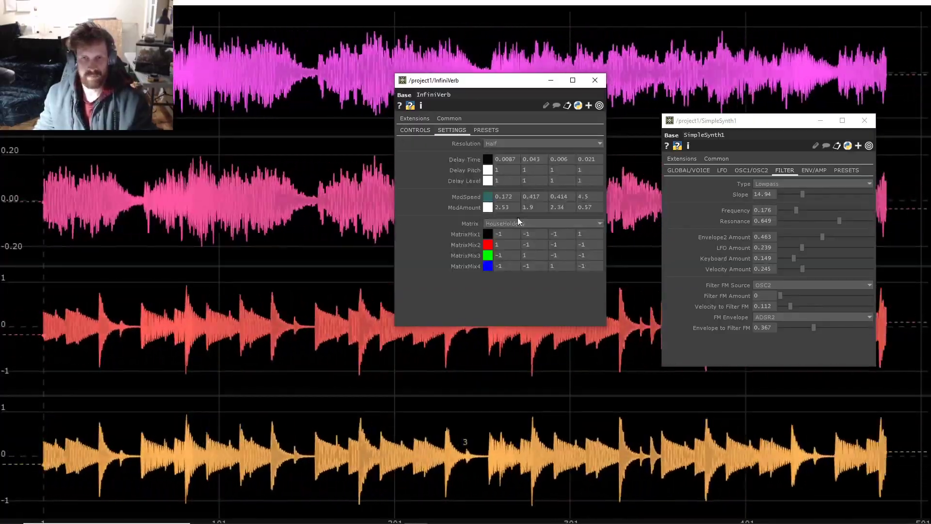
{"action": "left_click", "coordinate": [518, 223]}
{"action": "left_click", "coordinate": [514, 234]}
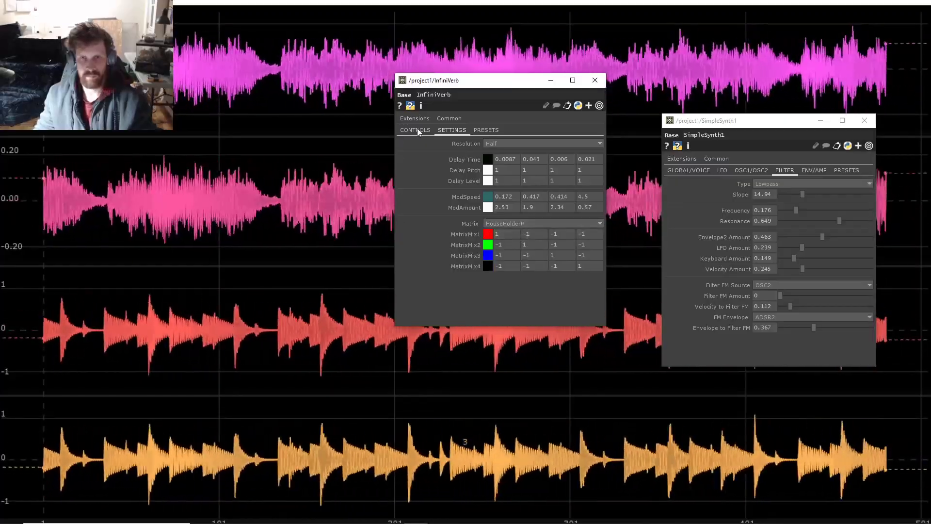
{"action": "left_click", "coordinate": [419, 130]}
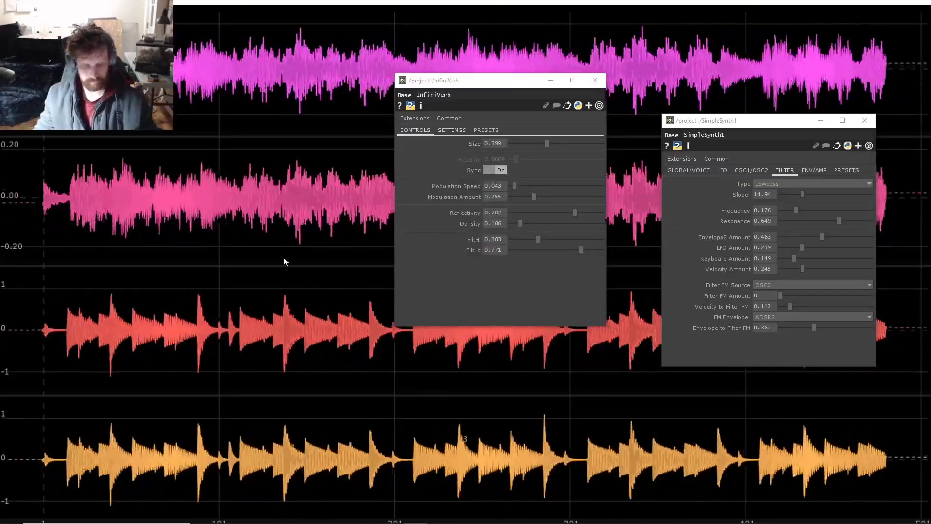
- Leave perform mode, move the SimpleSynth1 parameter window clear of MasterClock's parameters and set MasterClock's BPM to 72
{"action": "key", "text": "Escape"}
{"action": "scroll", "coordinate": [266, 230], "scroll_direction": "down", "scroll_amount": 2}
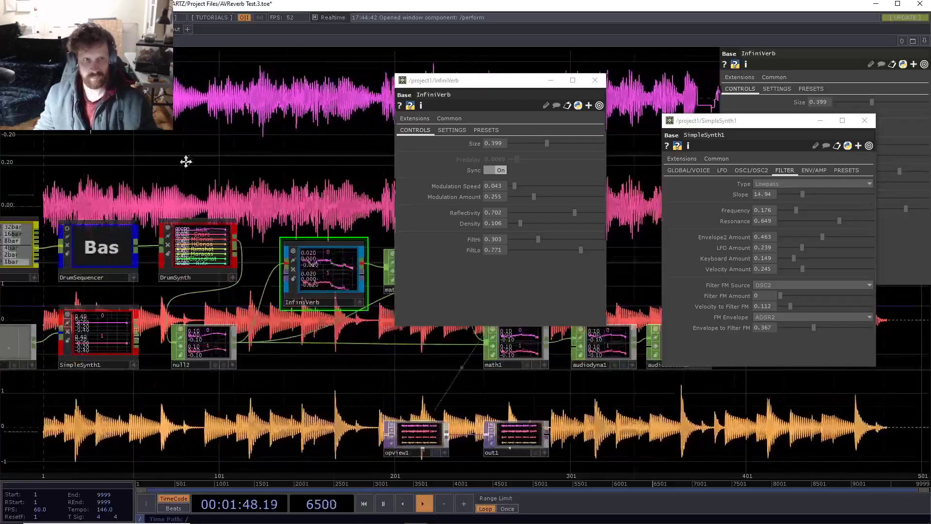
{"action": "left_click_drag", "start_coordinate": [174, 165], "coordinate": [296, 165]}
{"action": "left_click", "coordinate": [137, 243]}
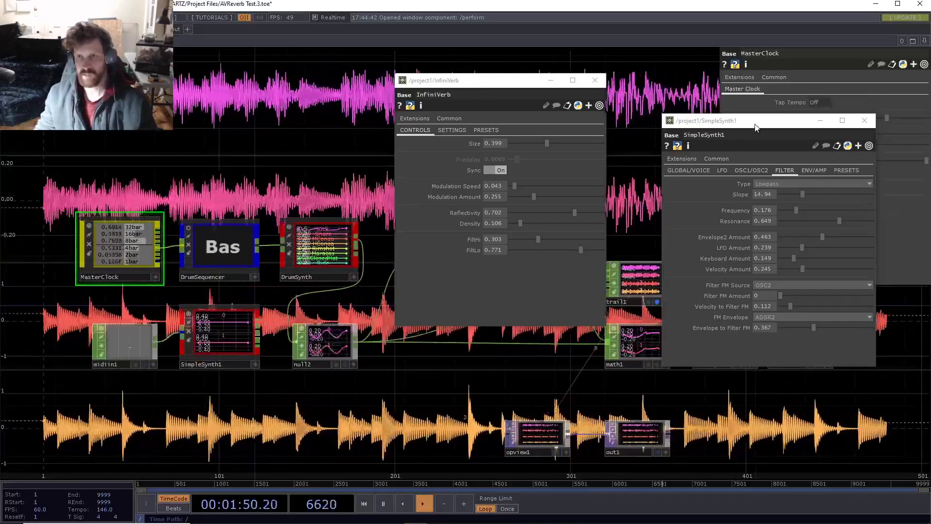
{"action": "left_click_drag", "start_coordinate": [754, 121], "coordinate": [671, 240]}
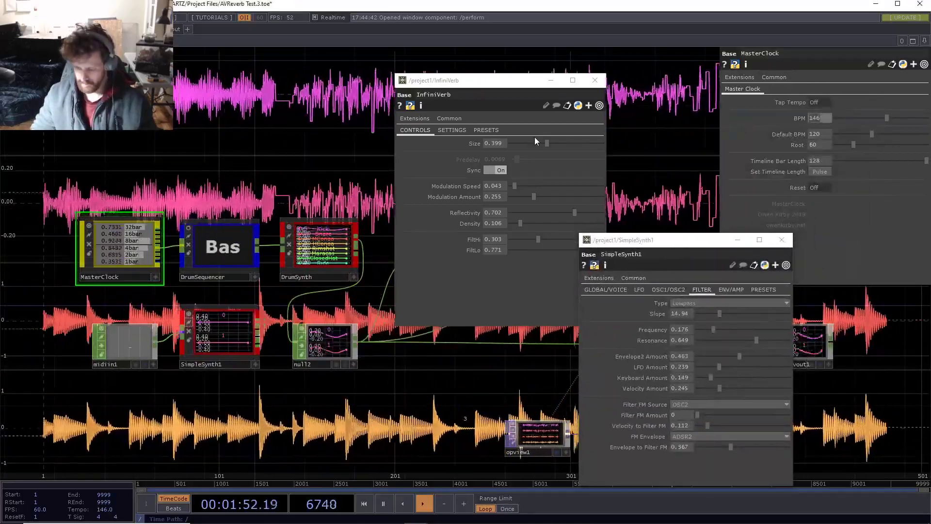
- Set DrumSynth's Claves Level to 1, MTom Level to 0.973 and HTom level to 0.729
{"action": "left_click", "coordinate": [320, 248]}
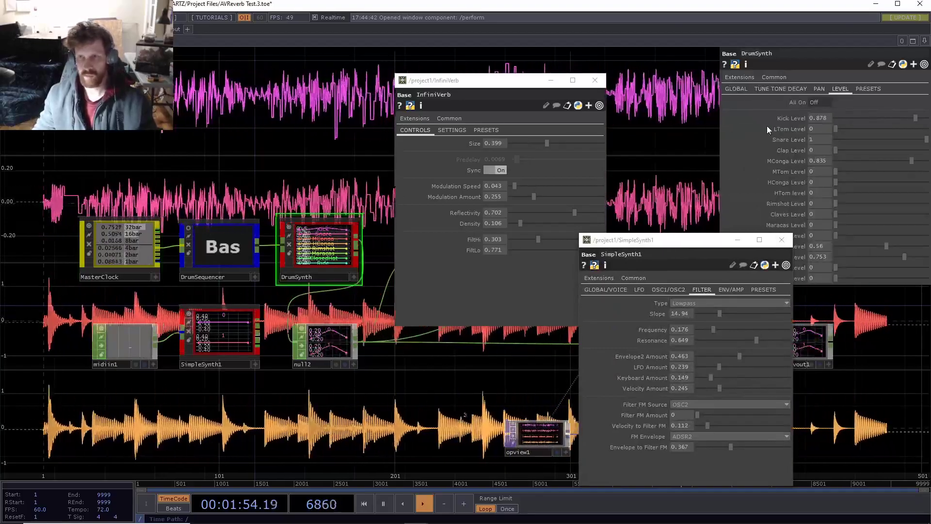
{"action": "left_click_drag", "start_coordinate": [851, 212], "coordinate": [927, 208]}
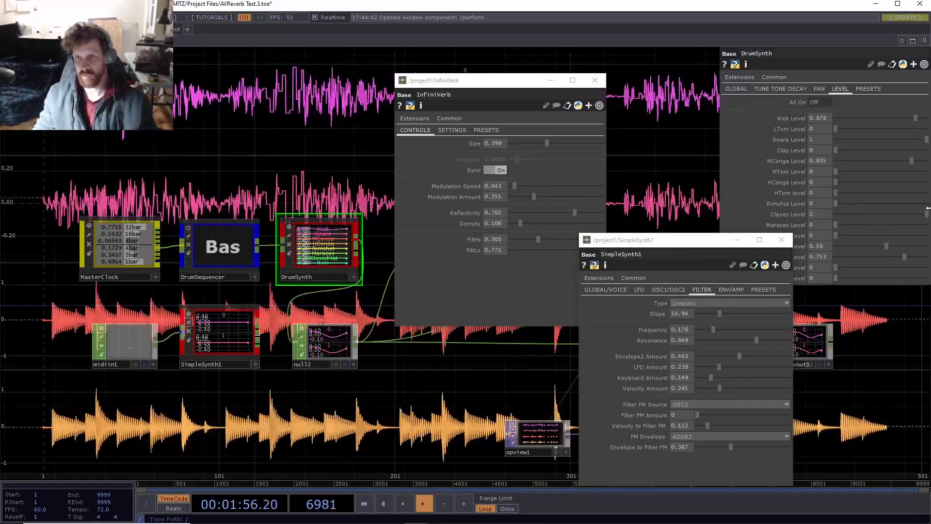
{"action": "left_click_drag", "start_coordinate": [844, 171], "coordinate": [917, 177]}
{"action": "left_click_drag", "start_coordinate": [844, 193], "coordinate": [901, 193]}
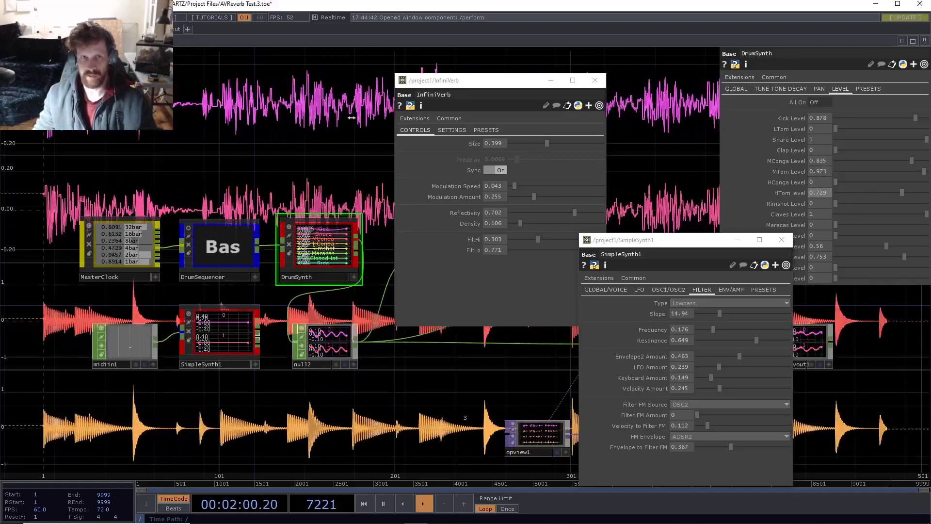
- Enter perform mode and move the SimpleSynth1 parameter window beside the InfiniVerb window
{"action": "scroll", "coordinate": [216, 231], "scroll_direction": "down", "scroll_amount": 3}
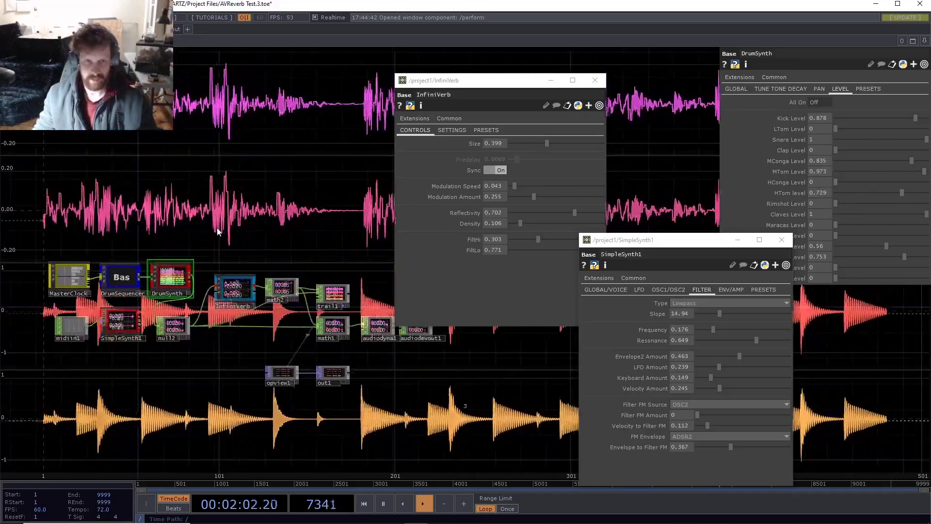
{"action": "scroll", "coordinate": [291, 262], "scroll_direction": "up", "scroll_amount": 5}
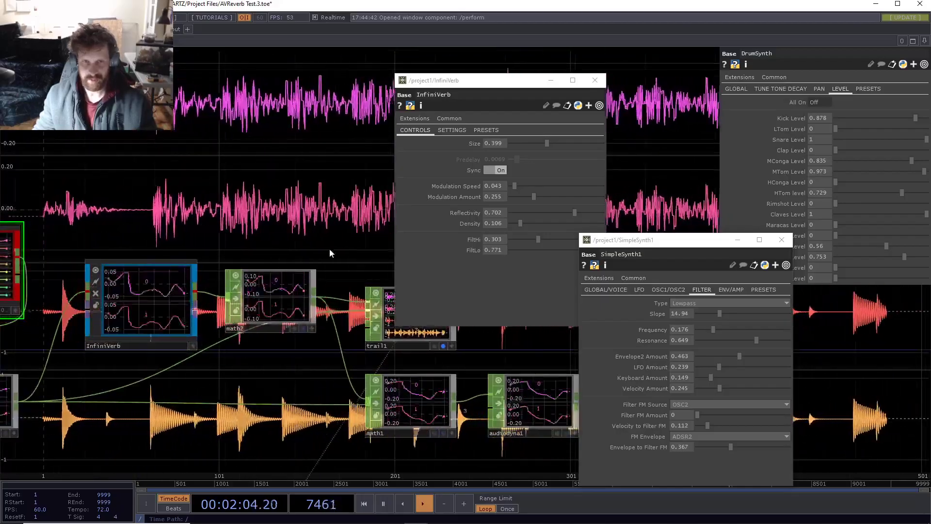
{"action": "key", "text": "F1"}
{"action": "left_click_drag", "start_coordinate": [676, 240], "coordinate": [228, 100]}
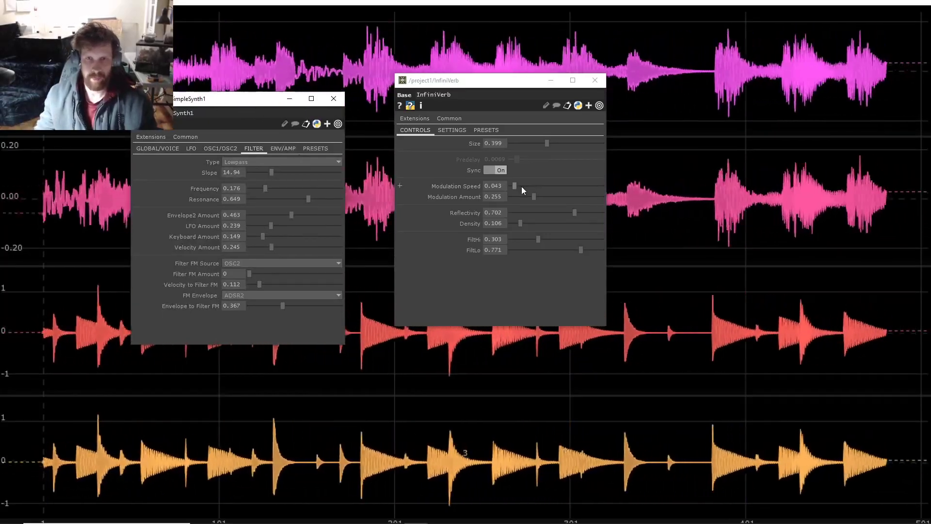
- Set InfiniVerb's Size to 1, Reflectivity to 1 and Density to 0.351
{"action": "left_click_drag", "start_coordinate": [548, 144], "coordinate": [622, 136]}
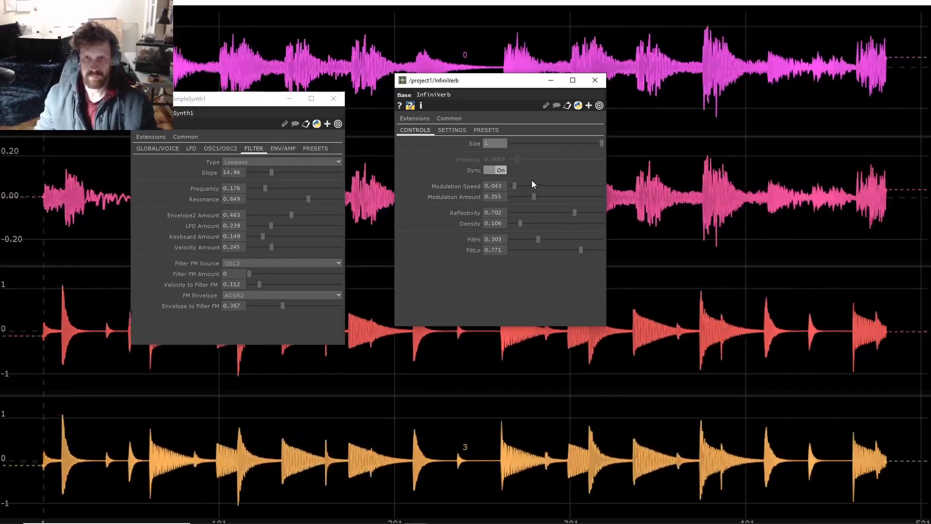
{"action": "left_click_drag", "start_coordinate": [575, 213], "coordinate": [604, 213]}
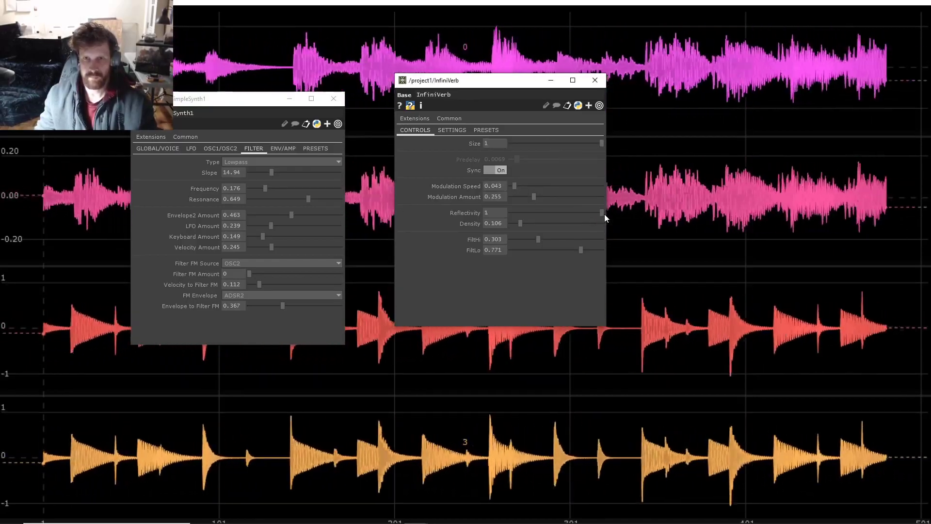
{"action": "mouse_move", "coordinate": [526, 223]}
{"action": "left_mouse_down"}
{"action": "mouse_move", "coordinate": [574, 223]}
{"action": "mouse_move", "coordinate": [543, 223]}
{"action": "left_mouse_up"}
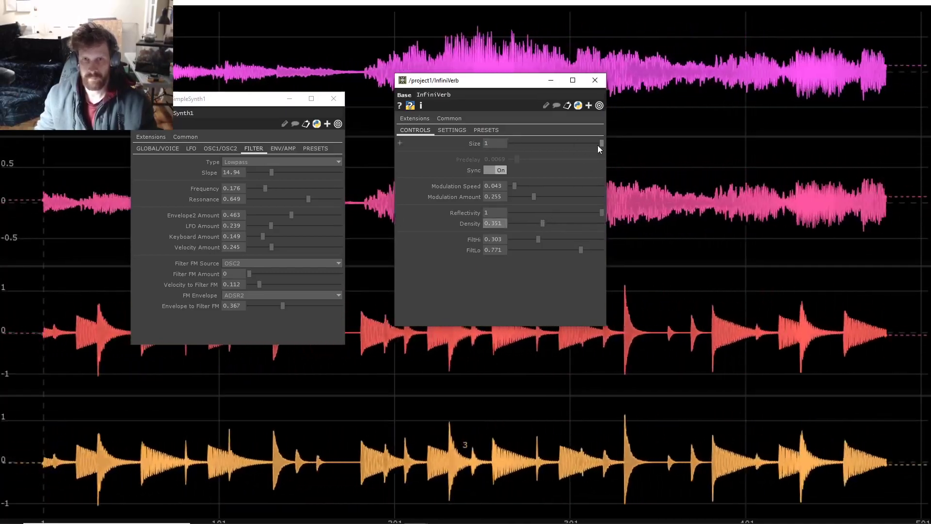
- Set InfiniVerb's first, second and fourth Delay Time values to 0.0107, 0.047 and 0.019, and change the Matrix to HouseHolderS
{"action": "left_click", "coordinate": [464, 132]}
{"action": "middle_click_drag", "start_coordinate": [509, 159], "coordinate": [514, 181]}
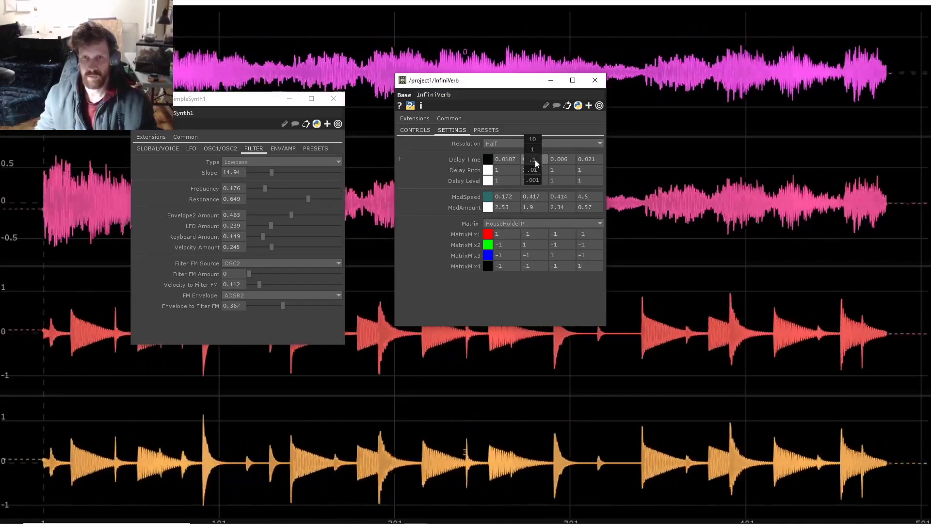
{"action": "middle_click_drag", "start_coordinate": [538, 189], "coordinate": [536, 143]}
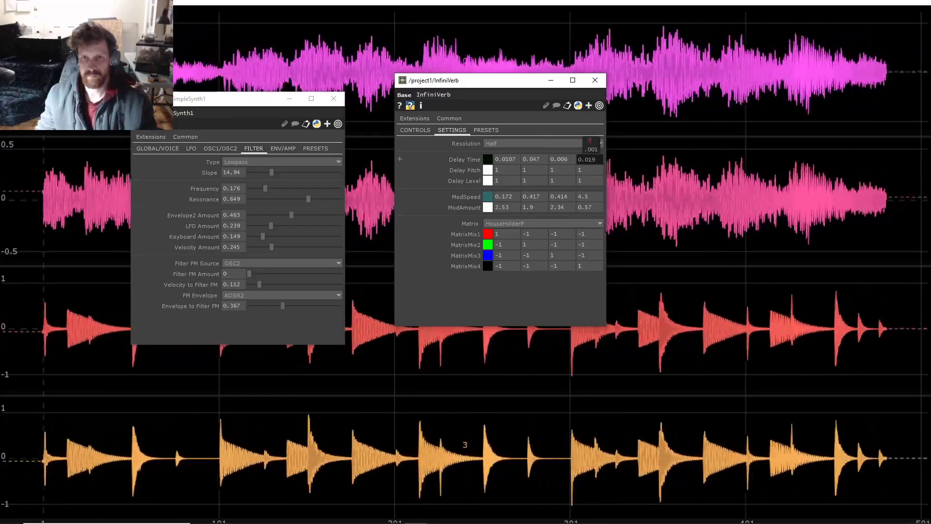
{"action": "left_click", "coordinate": [518, 241]}
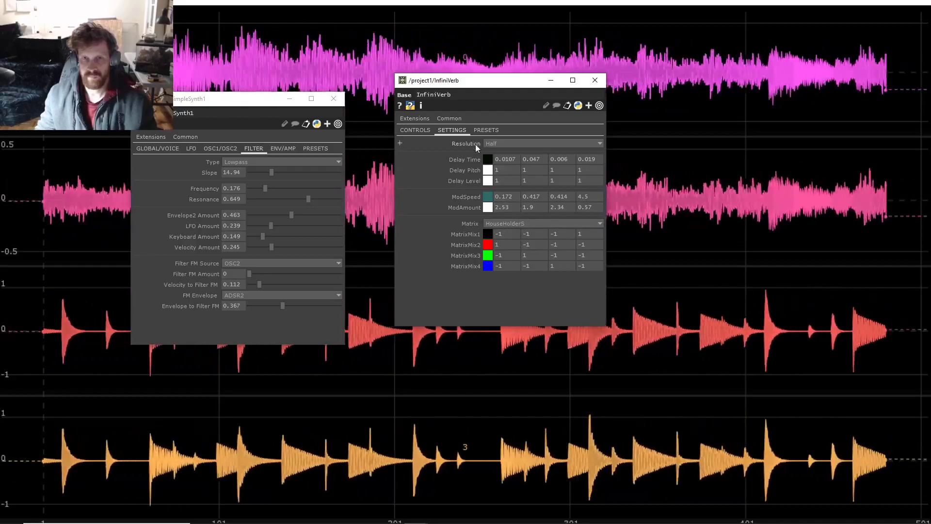
- Set InfiniVerb's Modulation Speed to 0.782, Modulation Amount to 0.399, Reflectivity to 0.293, Density to 0.165 and Size to 0
{"action": "left_click", "coordinate": [415, 130]}
{"action": "left_click_drag", "start_coordinate": [523, 187], "coordinate": [527, 223]}
{"action": "left_click", "coordinate": [537, 196]}
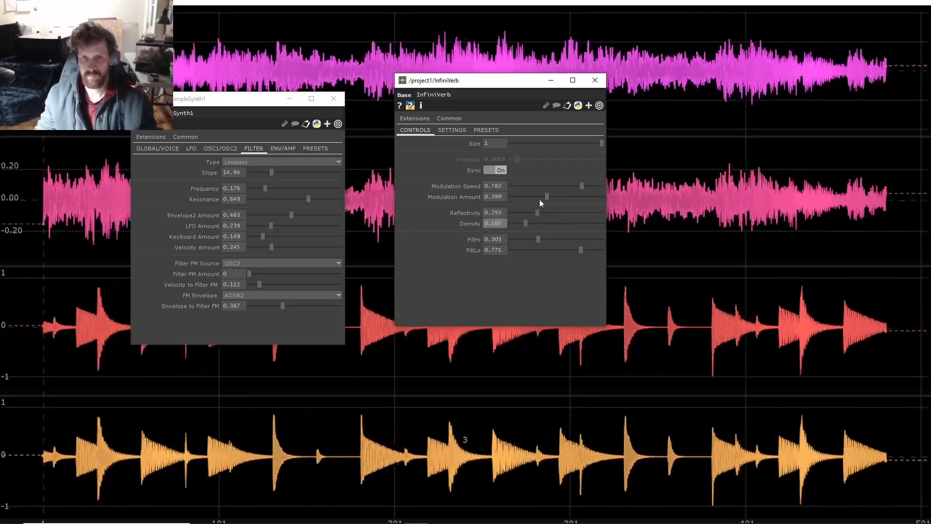
{"action": "left_click_drag", "start_coordinate": [578, 142], "coordinate": [462, 138]}
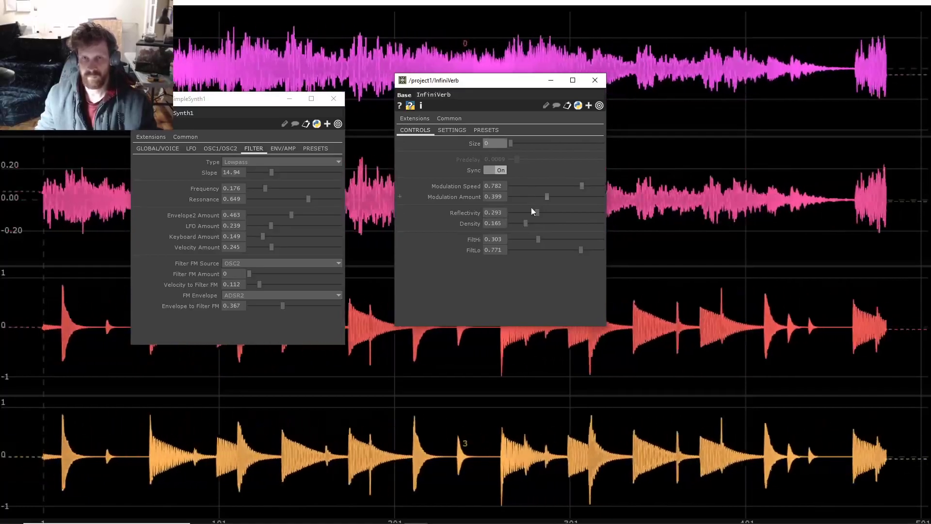
- Set InfiniVerb's Reflectivity to 0.617 and Density to 0.09, raise FiltHi, and readjust Density and Modulation Amount
{"action": "left_click_drag", "start_coordinate": [524, 224], "coordinate": [567, 213]}
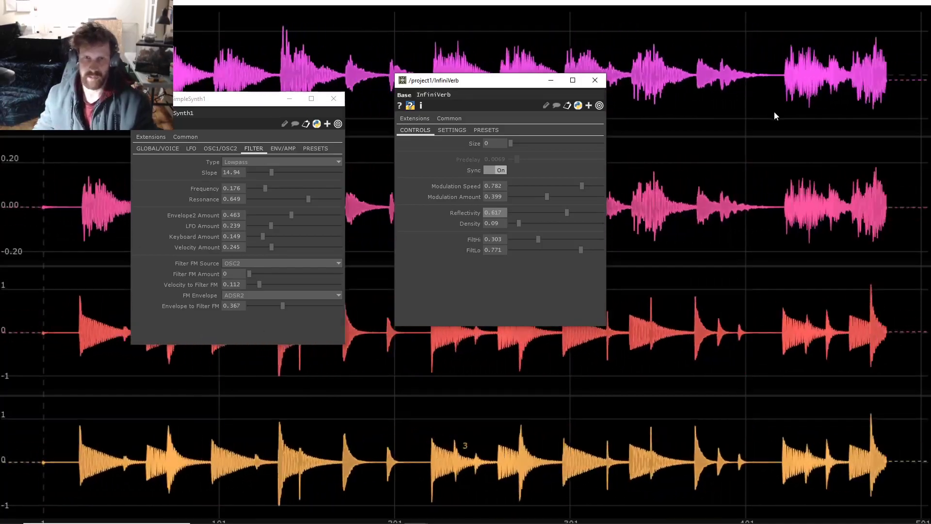
{"action": "left_click_drag", "start_coordinate": [538, 239], "coordinate": [590, 239]}
{"action": "left_click_drag", "start_coordinate": [513, 223], "coordinate": [538, 194]}
- Set the second Delay Pitch value in InfiniVerb's settings to 1.5
{"action": "left_click", "coordinate": [451, 129]}
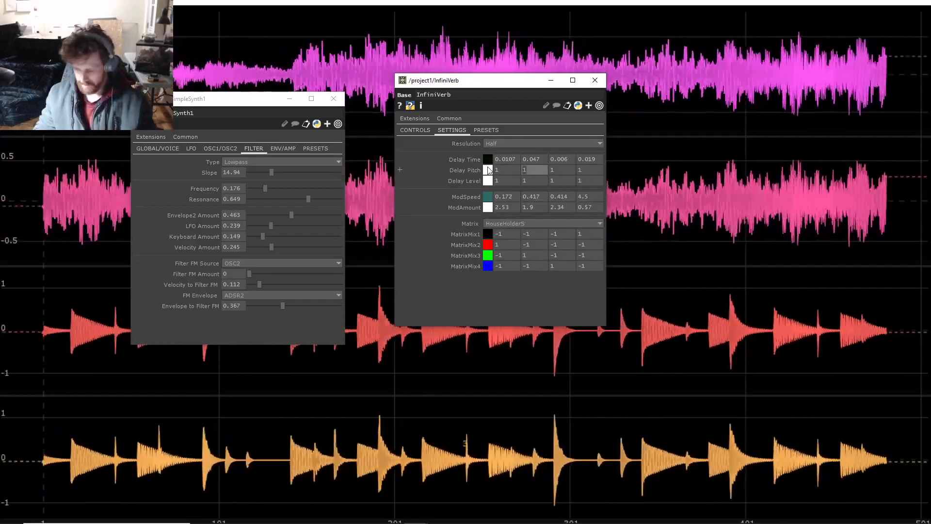
{"action": "left_click", "coordinate": [534, 171]}
{"action": "type", "text": "1."}
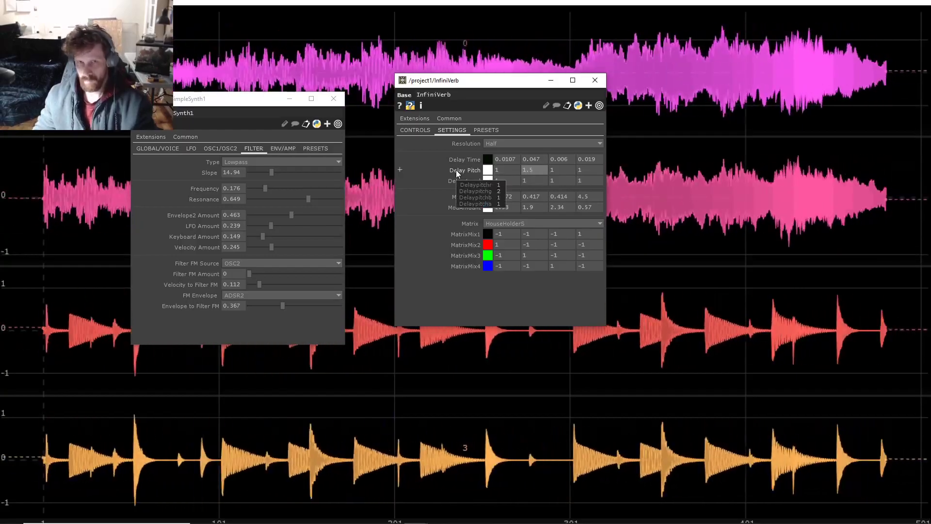
{"action": "type", "text": "5"}
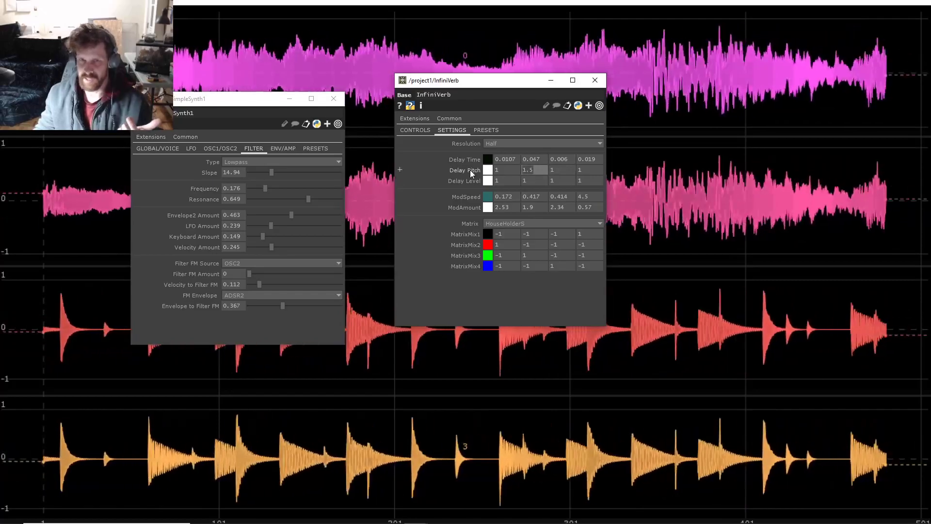
- Set InfiniVerb's second Delay Pitch to 2, and try the second Delay Level at 0.25 and 0.1
{"action": "type", "text": "2"}
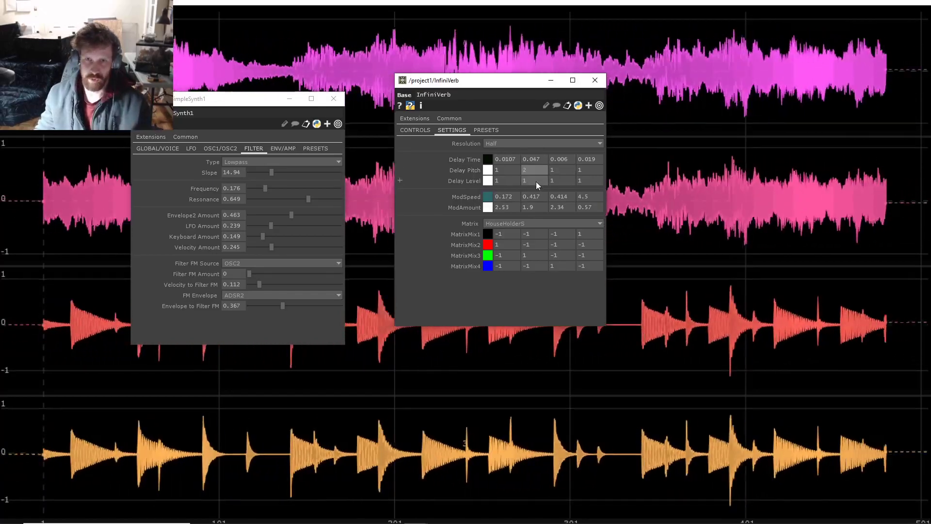
{"action": "left_click", "coordinate": [531, 180]}
{"action": "type", "text": "0.25"}
{"action": "key", "text": "Return"}
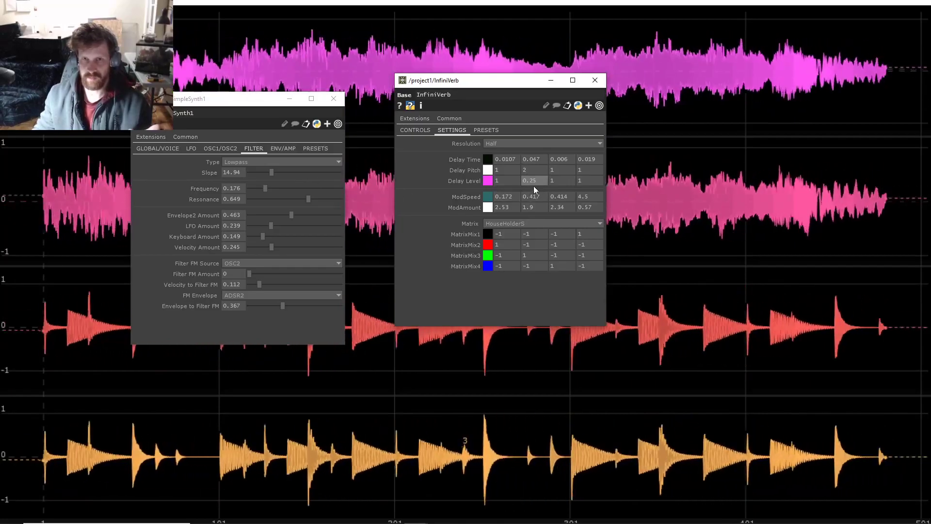
{"action": "left_click", "coordinate": [539, 180]}
{"action": "type", "text": "0.1"}
{"action": "key", "text": "Return"}
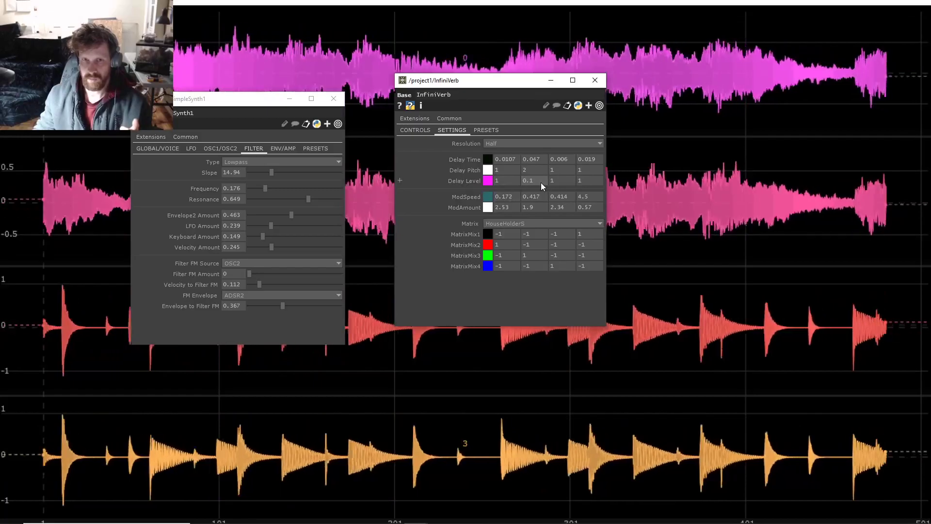
- Restore InfiniVerb's second Delay Level to 1, change the Matrix to HouseHolderP and set the second Delay Time to 0.147
{"action": "left_click_drag", "start_coordinate": [541, 182], "coordinate": [388, 179]}
{"action": "left_click", "coordinate": [520, 223]}
{"action": "left_click", "coordinate": [514, 233]}
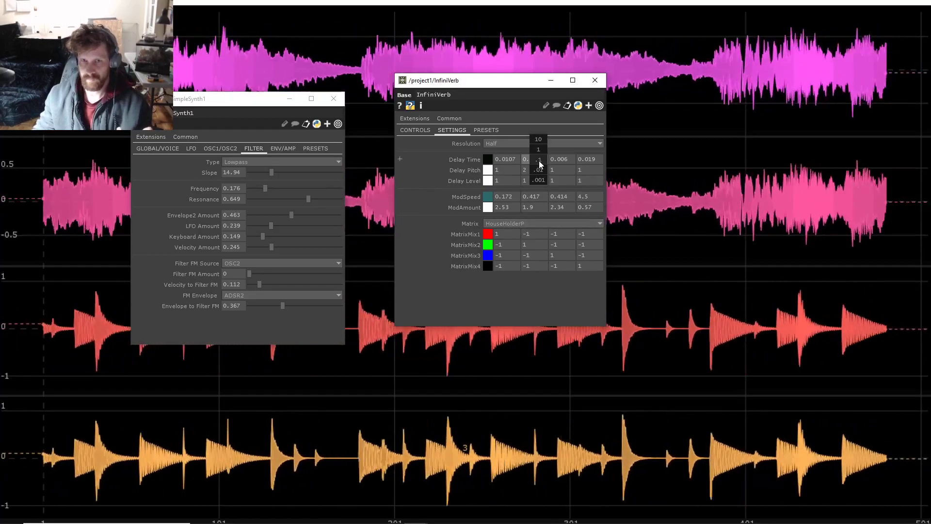
- Set InfiniVerb's Size to 0.888 and restore the second Delay Pitch value to 1
{"action": "left_click", "coordinate": [415, 130]}
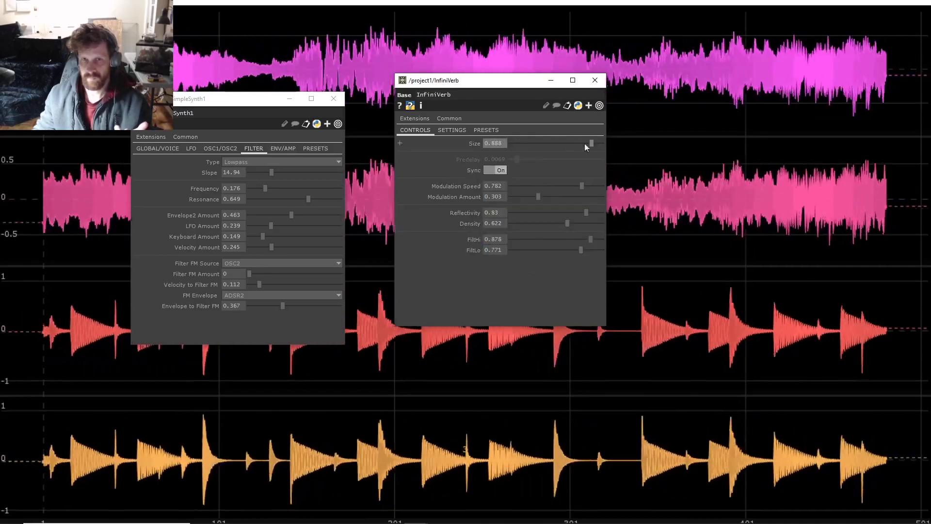
{"action": "left_click", "coordinate": [453, 130]}
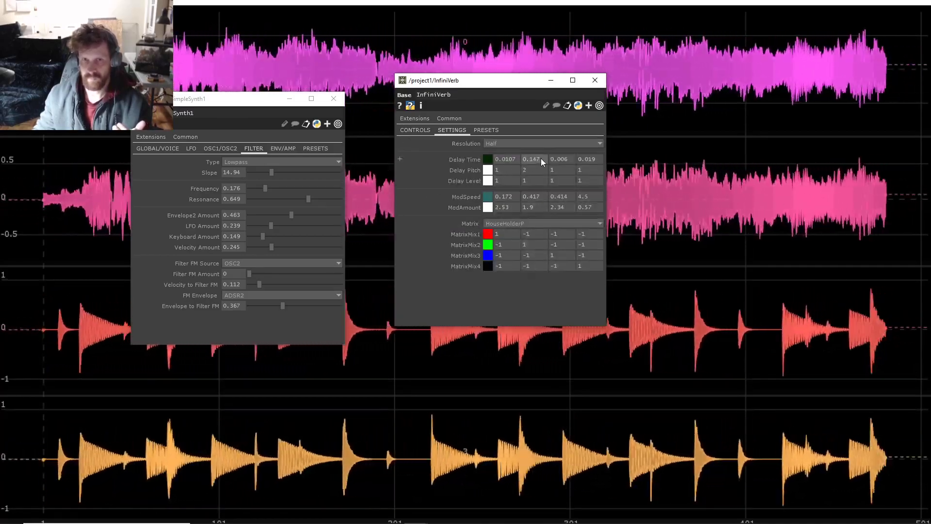
{"action": "left_click", "coordinate": [535, 169]}
{"action": "type", "text": "1"}
{"action": "key", "text": "Return"}
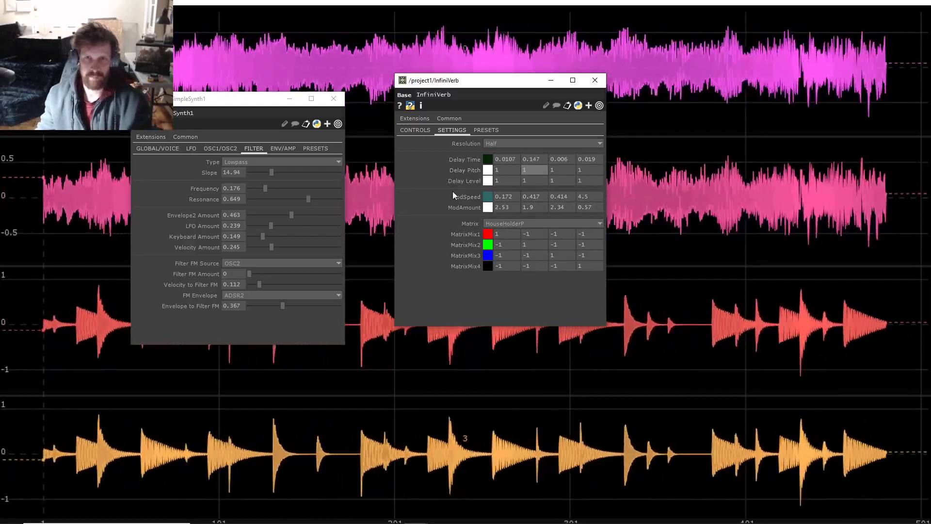
- Set InfiniVerb's Size to 0, Modulation Speed to 0.298, Modulation Amount to 0.032, Reflectivity to 0.42, Density to 0.207 and Resolution to Normal
{"action": "left_click", "coordinate": [416, 130]}
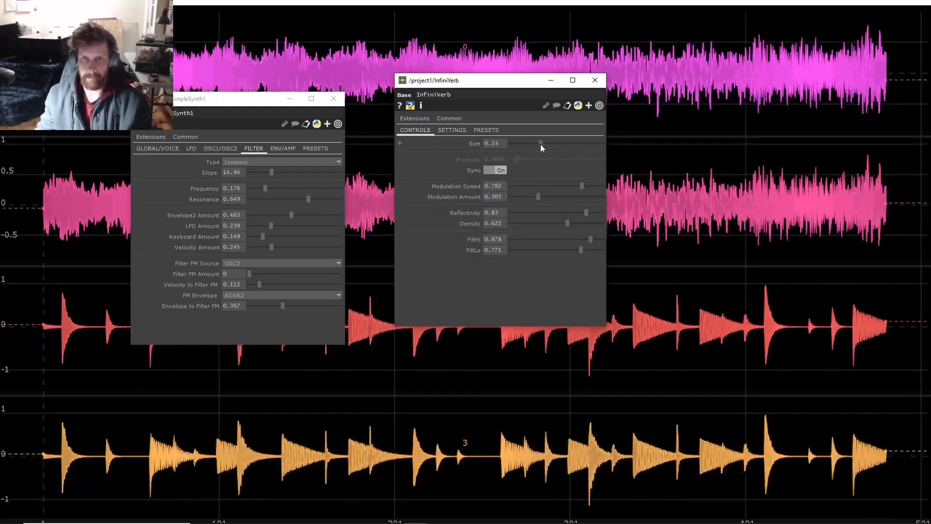
{"action": "left_click_drag", "start_coordinate": [518, 142], "coordinate": [510, 144]}
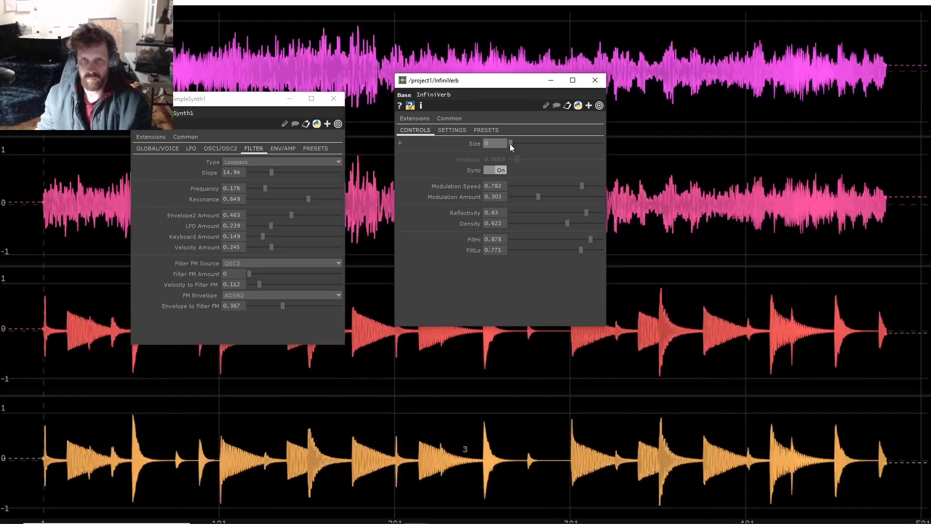
{"action": "left_click_drag", "start_coordinate": [569, 185], "coordinate": [548, 212]}
{"action": "left_click", "coordinate": [456, 131]}
{"action": "left_click", "coordinate": [500, 144]}
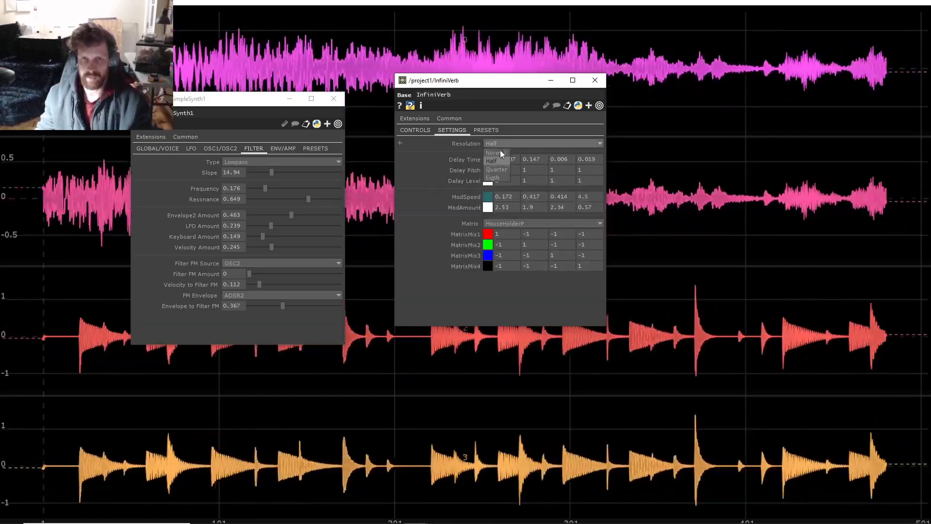
- Set InfiniVerb's Modulation Speed to 0.739, Modulation Amount to 0.303, Reflectivity to 0.787, Density to 0.473 and second Delay Time to 0.086
{"action": "left_click", "coordinate": [416, 130]}
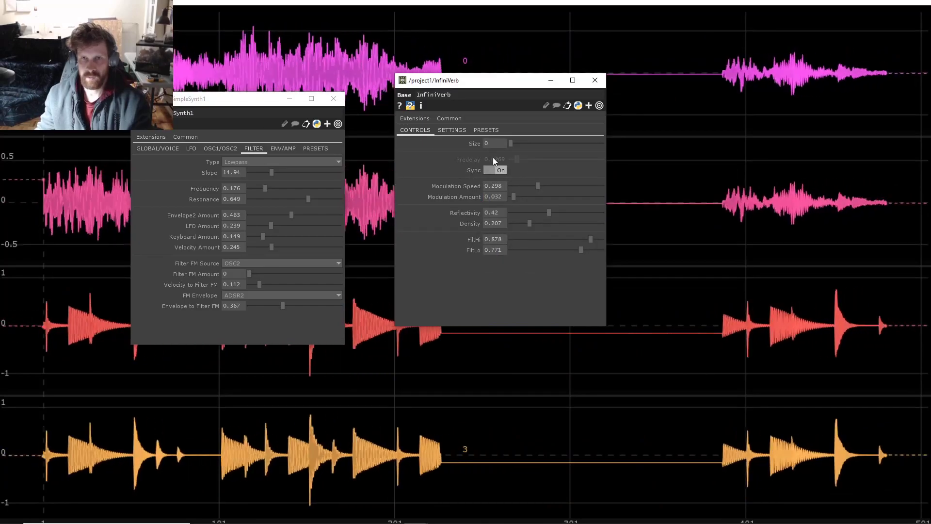
{"action": "left_click_drag", "start_coordinate": [575, 186], "coordinate": [578, 185]}
{"action": "left_click_drag", "start_coordinate": [514, 196], "coordinate": [584, 212]}
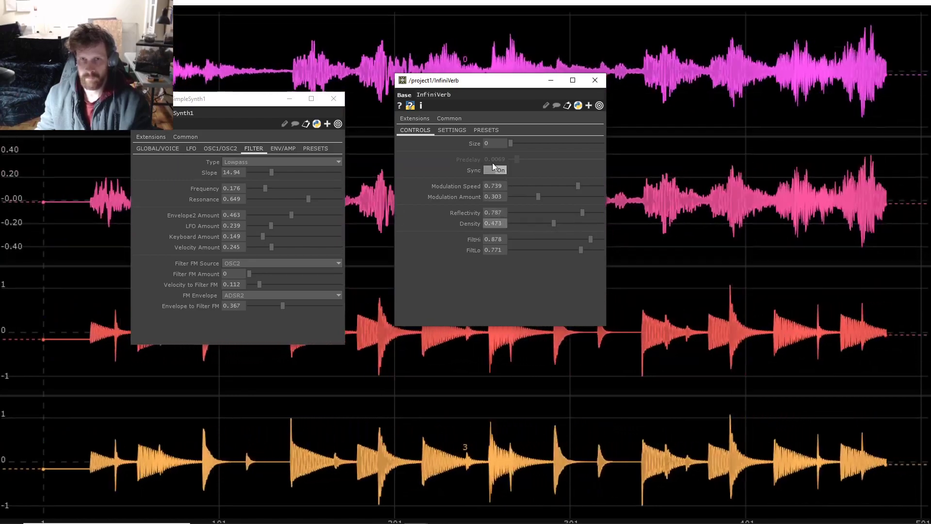
{"action": "left_click", "coordinate": [458, 129]}
{"action": "middle_click_drag", "start_coordinate": [537, 158], "coordinate": [534, 143]}
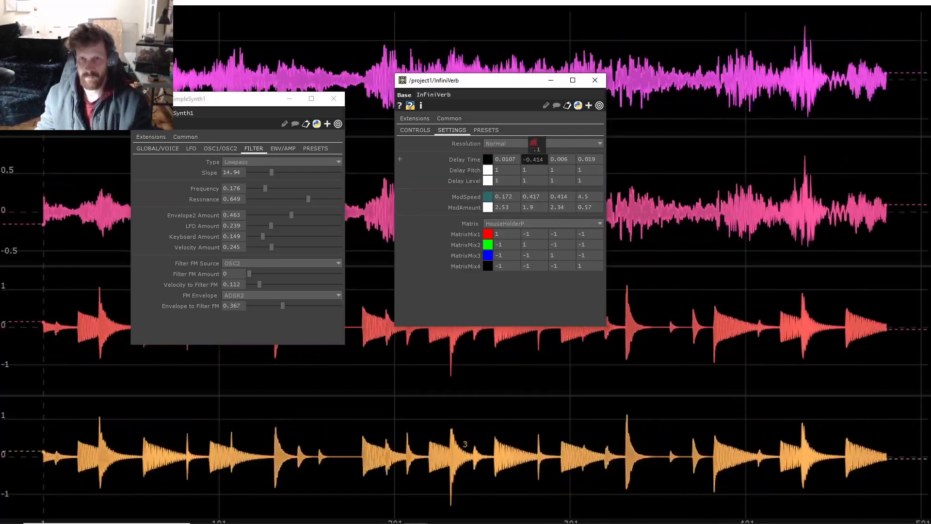
- Set InfiniVerb's Modulation Speed to 0.718, Modulation Amount to 0.197, Reflectivity to 0.537, Density to 0.308, FiltLo to 0.564 and Size to 0.755
{"action": "left_click", "coordinate": [415, 129]}
{"action": "left_click_drag", "start_coordinate": [575, 187], "coordinate": [529, 197]}
{"action": "left_click_drag", "start_coordinate": [580, 212], "coordinate": [540, 223]}
{"action": "mouse_move", "coordinate": [581, 250]}
{"action": "left_mouse_down"}
{"action": "mouse_move", "coordinate": [552, 252]}
{"action": "mouse_move", "coordinate": [565, 251]}
{"action": "left_mouse_up"}
{"action": "left_click_drag", "start_coordinate": [511, 143], "coordinate": [580, 145]}
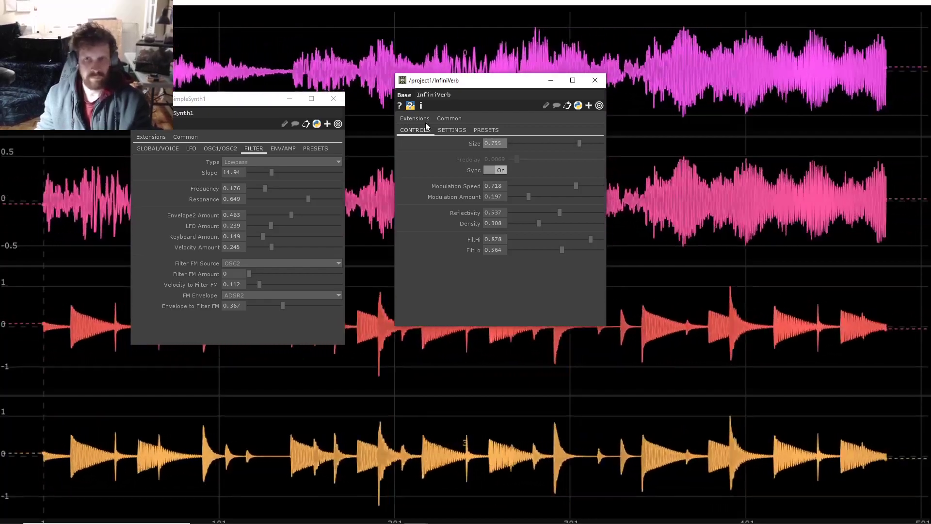
- Change InfiniVerb's Matrix setting to HouseHolderS
{"action": "left_click", "coordinate": [452, 130]}
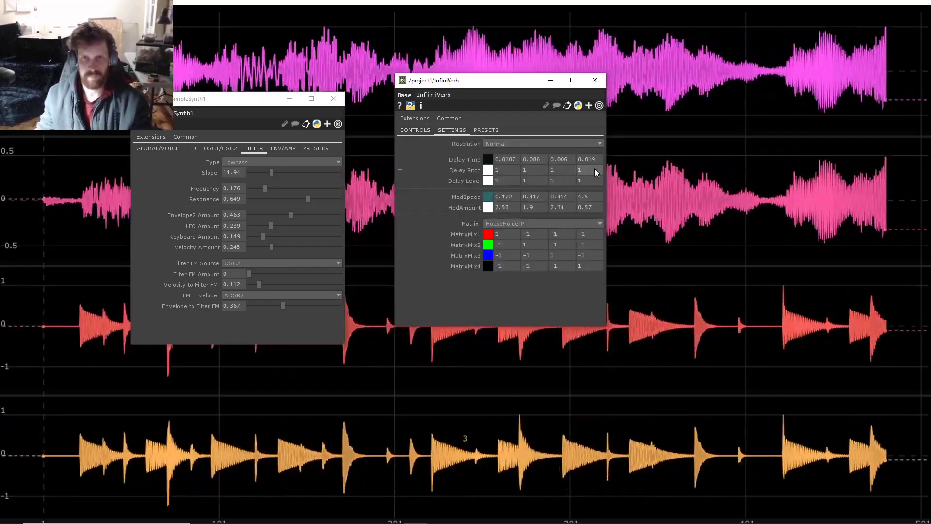
{"action": "left_click", "coordinate": [504, 223]}
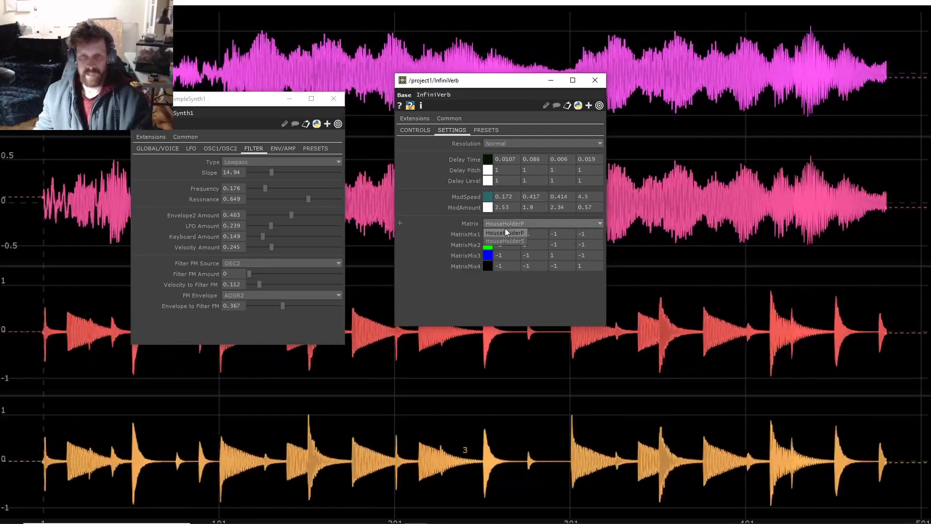
{"action": "left_click", "coordinate": [504, 240]}
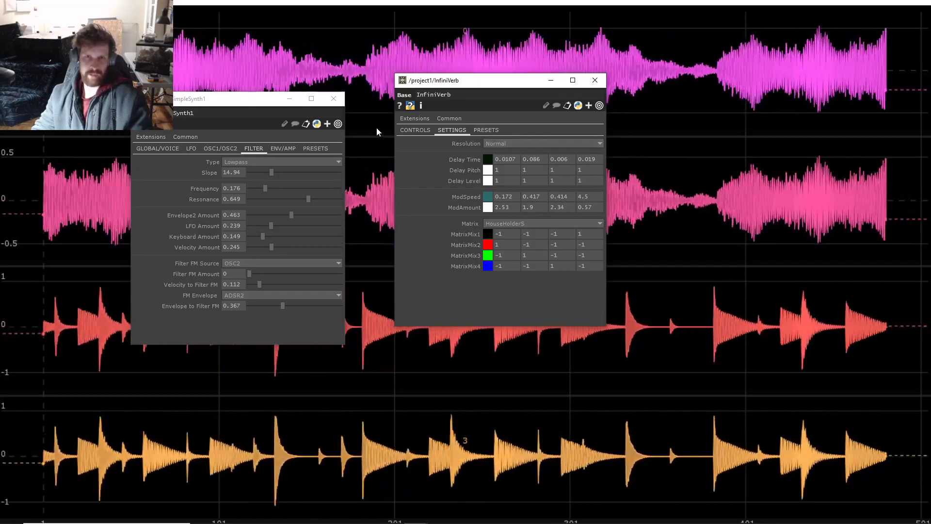
- Set InfiniVerb's Size to 0.133, Modulation Speed to 0.223, Modulation Amount to 0.085, Reflectivity to 0.926 and Density to 0.489
{"action": "left_click", "coordinate": [415, 131]}
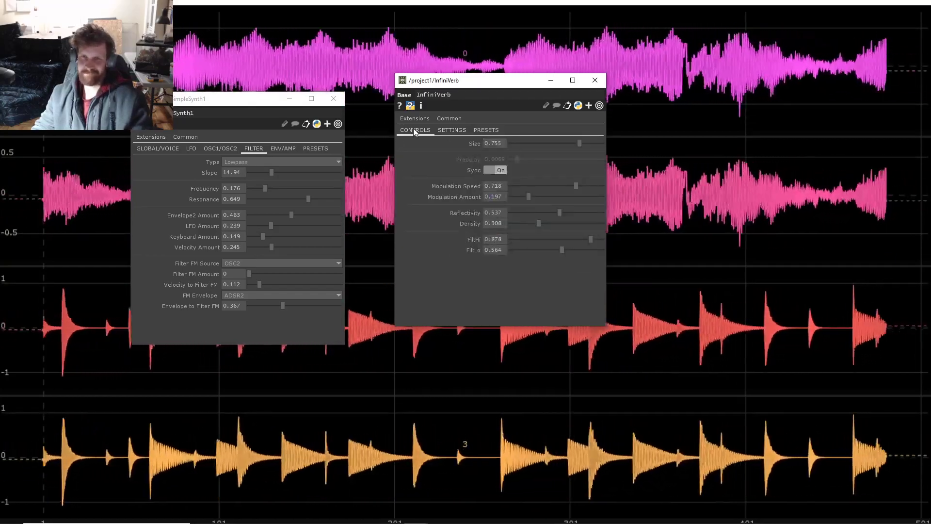
{"action": "left_click_drag", "start_coordinate": [576, 143], "coordinate": [526, 144]}
{"action": "left_click_drag", "start_coordinate": [576, 186], "coordinate": [595, 212]}
{"action": "left_click_drag", "start_coordinate": [538, 223], "coordinate": [555, 223]}
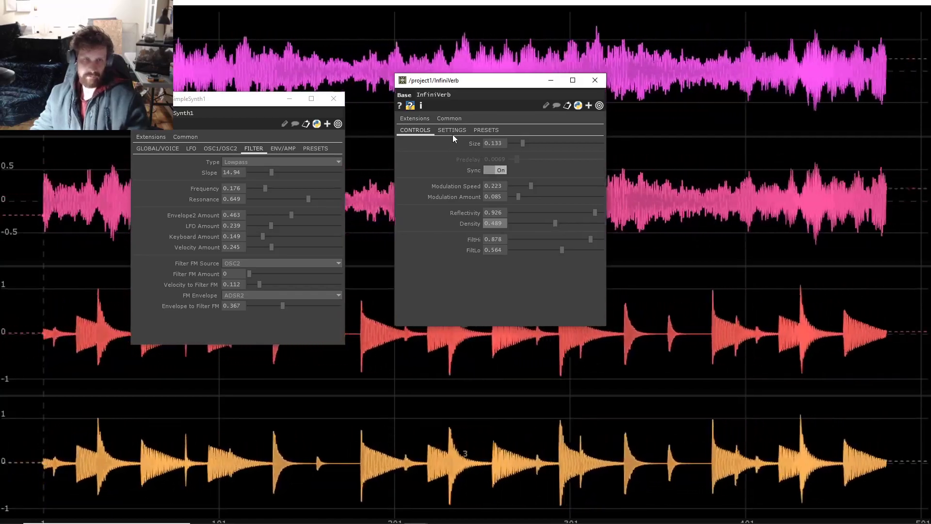
- Exit the perform view, pause playback and bring the operator network around InfiniVerb into view
{"action": "key", "text": "Escape"}
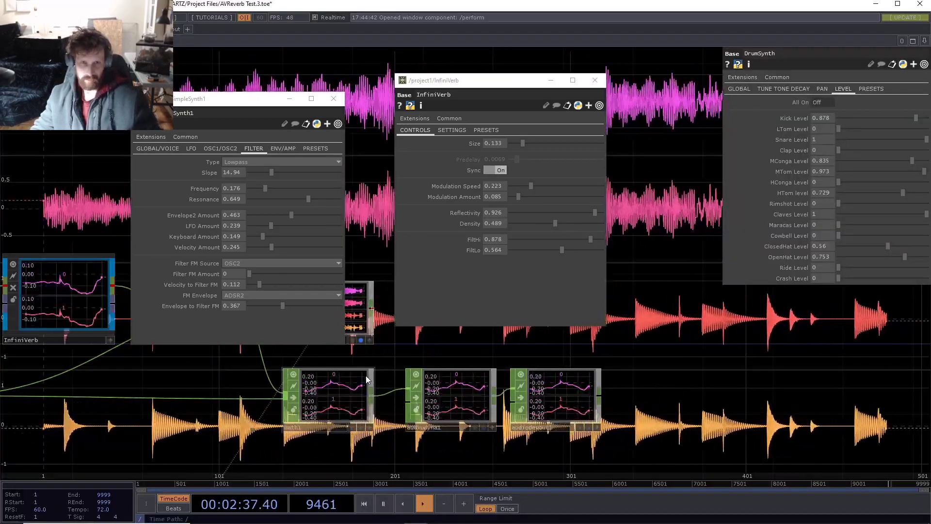
{"action": "scroll", "coordinate": [444, 352], "scroll_direction": "down", "scroll_amount": 5}
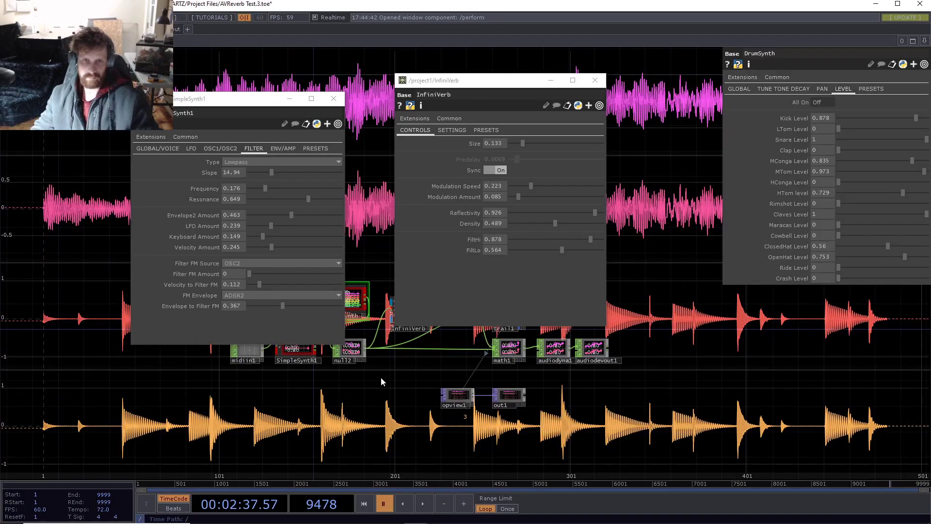
{"action": "middle_click_drag", "start_coordinate": [381, 374], "coordinate": [385, 389]}
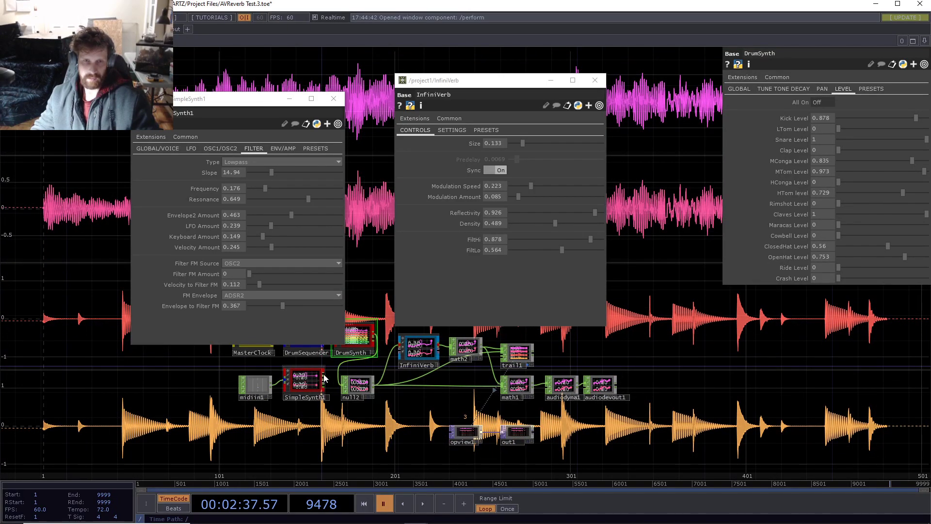
{"action": "scroll", "coordinate": [398, 389], "scroll_direction": "up", "scroll_amount": 5}
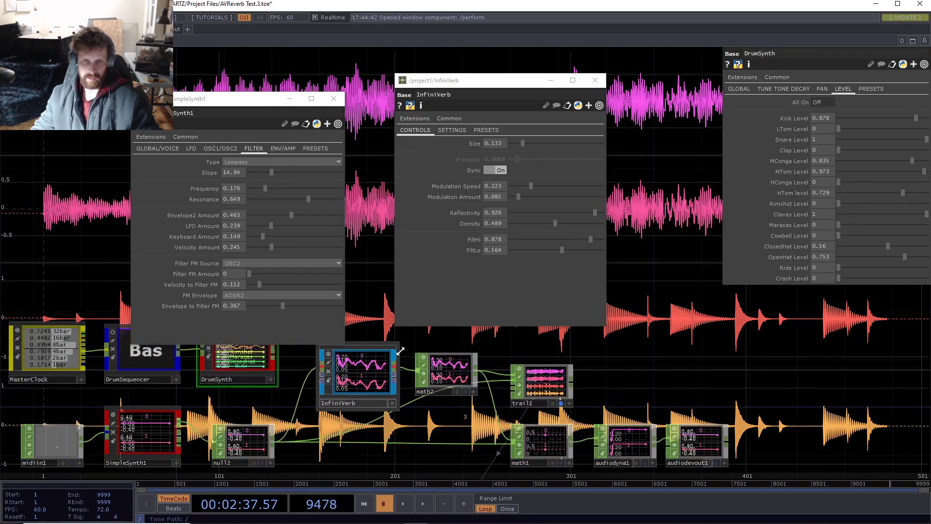
{"action": "scroll", "coordinate": [460, 394], "scroll_direction": "up", "scroll_amount": 5}
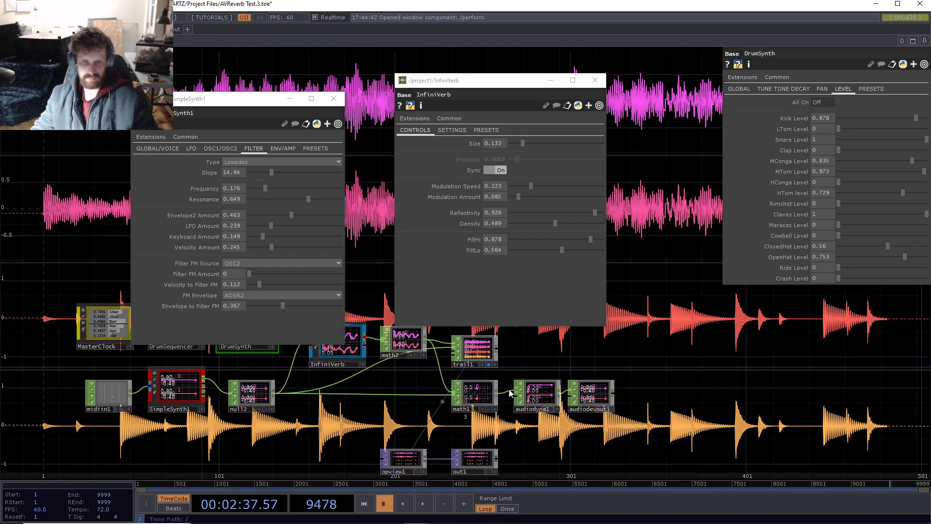
- Read the math1 operator's sample and cook information with playback running and paused
{"action": "key", "text": "space"}
{"action": "middle_click", "coordinate": [449, 394]}
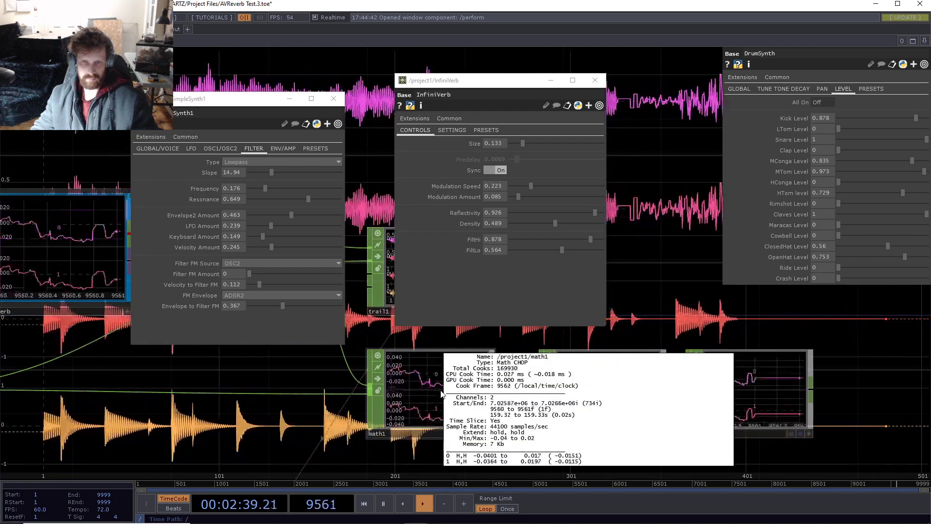
{"action": "key", "text": "space"}
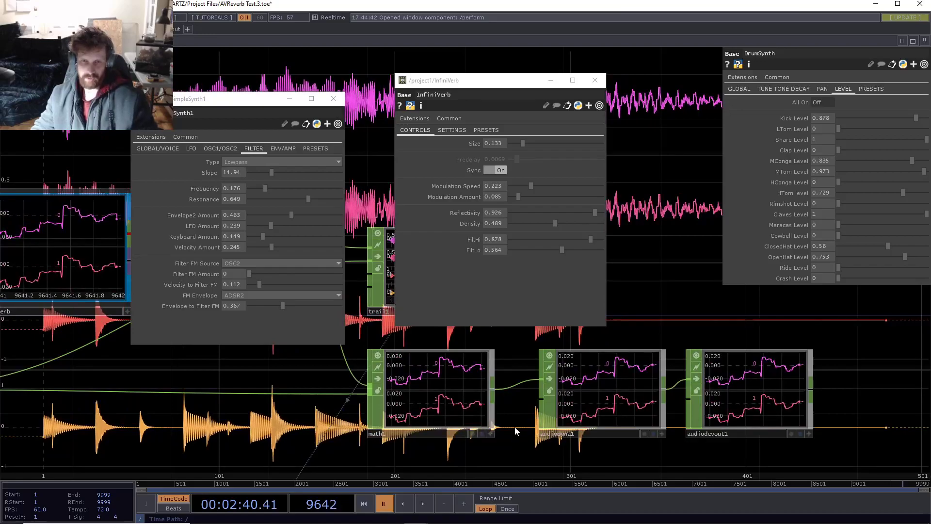
{"action": "left_click_drag", "start_coordinate": [514, 435], "coordinate": [549, 350]}
{"action": "left_click_drag", "start_coordinate": [381, 400], "coordinate": [500, 371]}
{"action": "scroll", "coordinate": [575, 407], "scroll_direction": "down", "scroll_amount": 5}
{"action": "scroll", "coordinate": [541, 406], "scroll_direction": "up", "scroll_amount": 3}
{"action": "middle_click", "coordinate": [500, 370]}
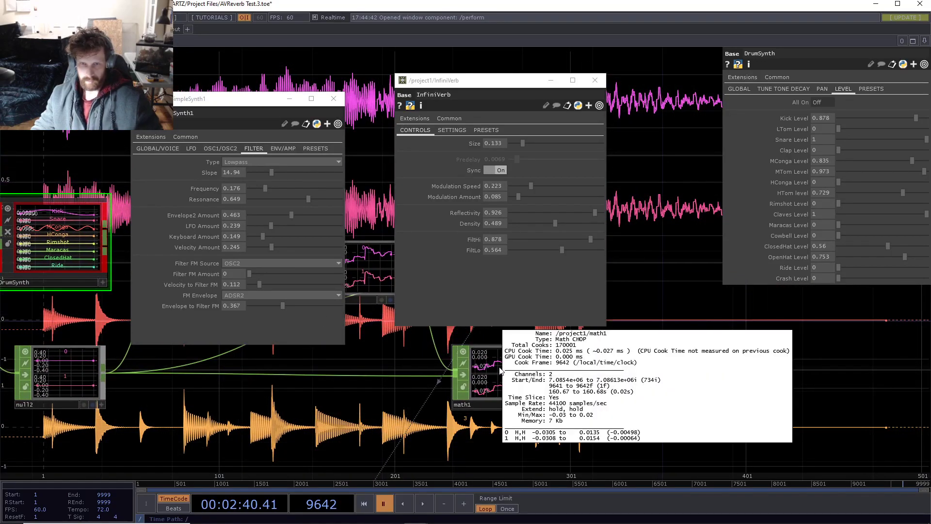
{"action": "key", "text": "space"}
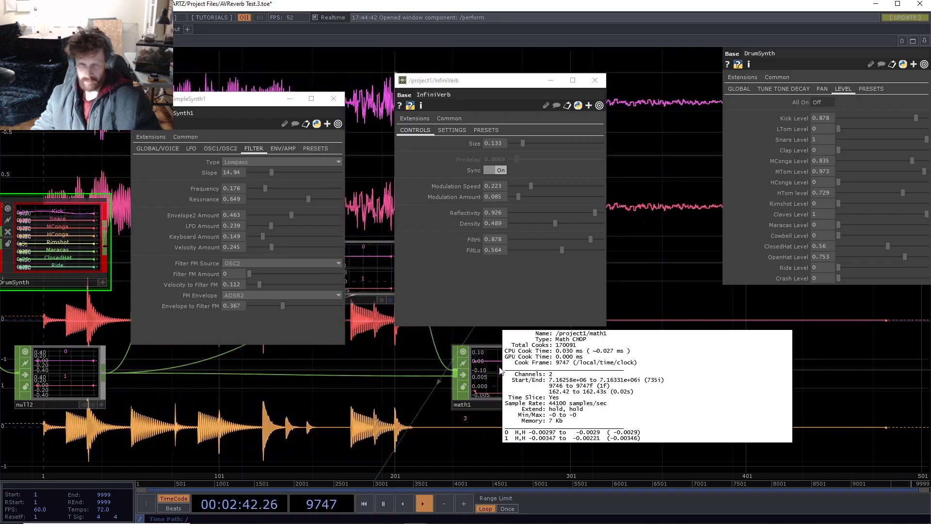
{"action": "scroll", "coordinate": [499, 371], "scroll_direction": "down", "scroll_amount": 5}
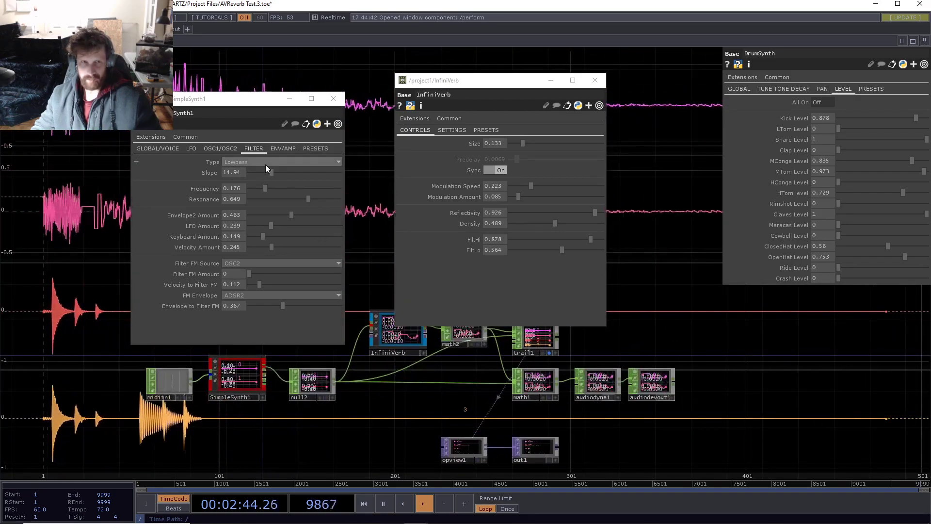
- Check InfiniVerb's Resolution setting, and read the sample information of the math1 and null2 operators
{"action": "left_click", "coordinate": [451, 130]}
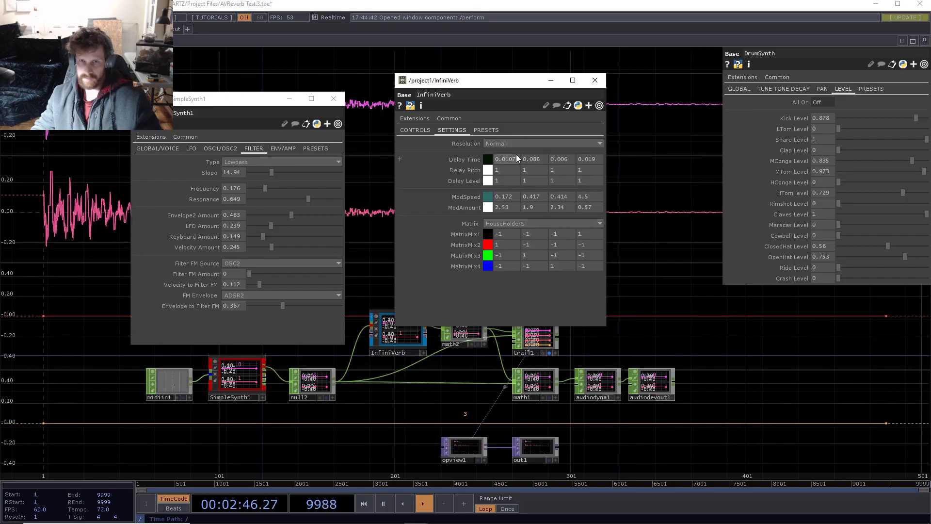
{"action": "left_click", "coordinate": [499, 152]}
{"action": "middle_click", "coordinate": [534, 386]}
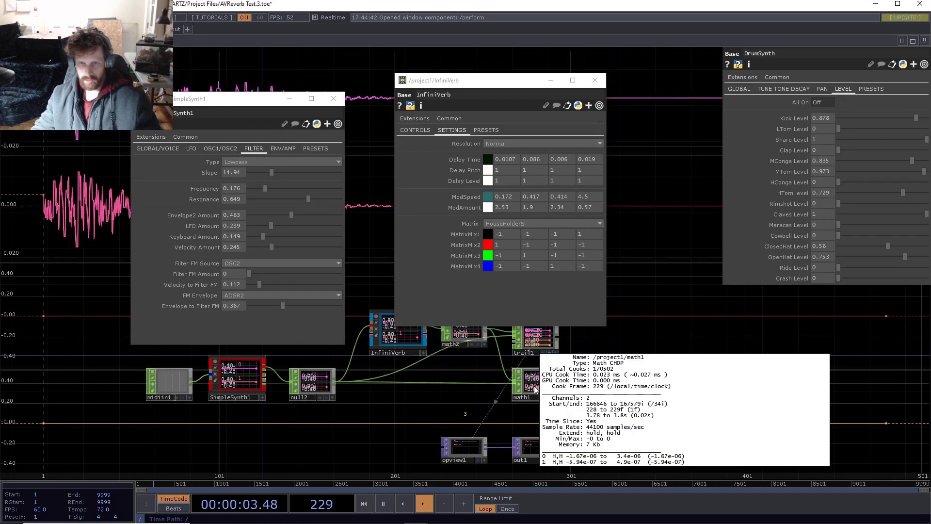
{"action": "middle_click", "coordinate": [316, 382]}
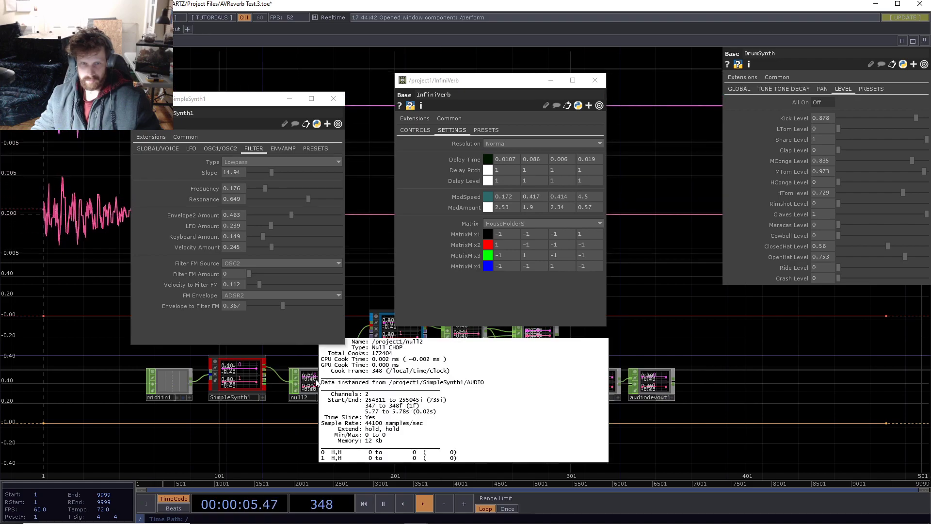
- Add an Info CHOP for null2 and place it below that operator in the network
{"action": "key", "text": "Tab"}
{"action": "type", "text": "in"}
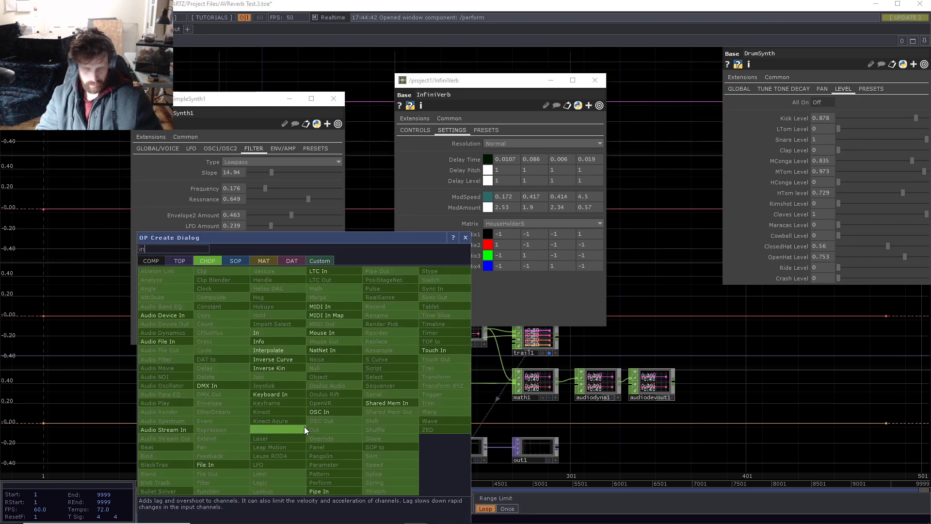
{"action": "left_click", "coordinate": [285, 350]}
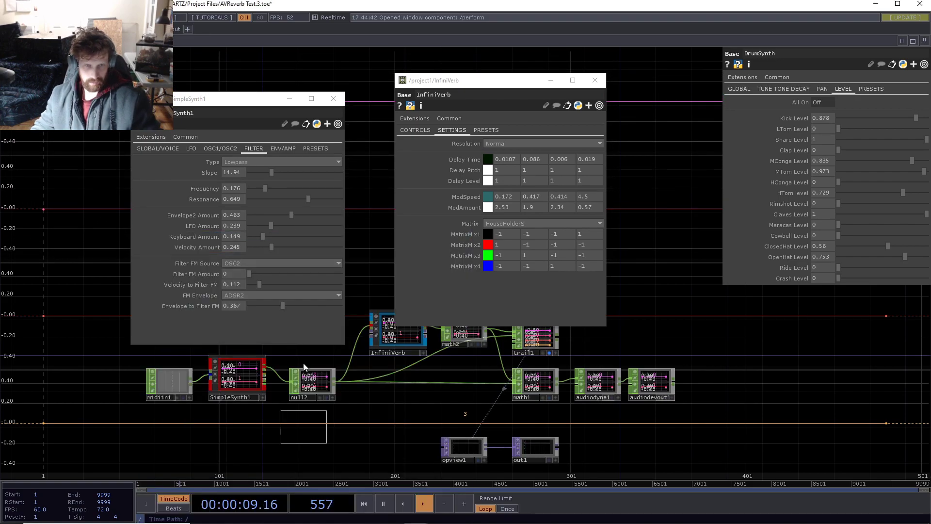
{"action": "left_click", "coordinate": [304, 424]}
{"action": "scroll", "coordinate": [298, 415], "scroll_direction": "up", "scroll_amount": 5}
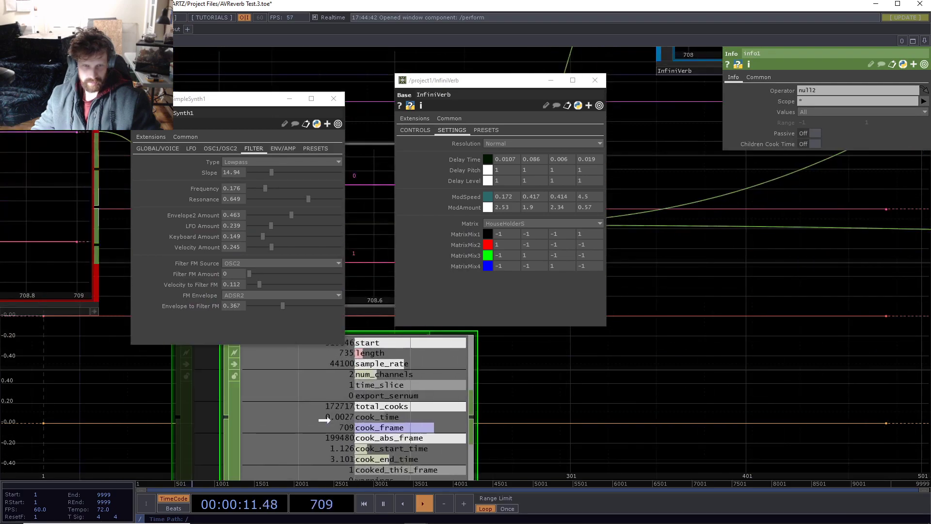
- Move info1 below math2, set math2 as its Operator, and read that operator's sample and cook information
{"action": "scroll", "coordinate": [361, 356], "scroll_direction": "down", "scroll_amount": 6}
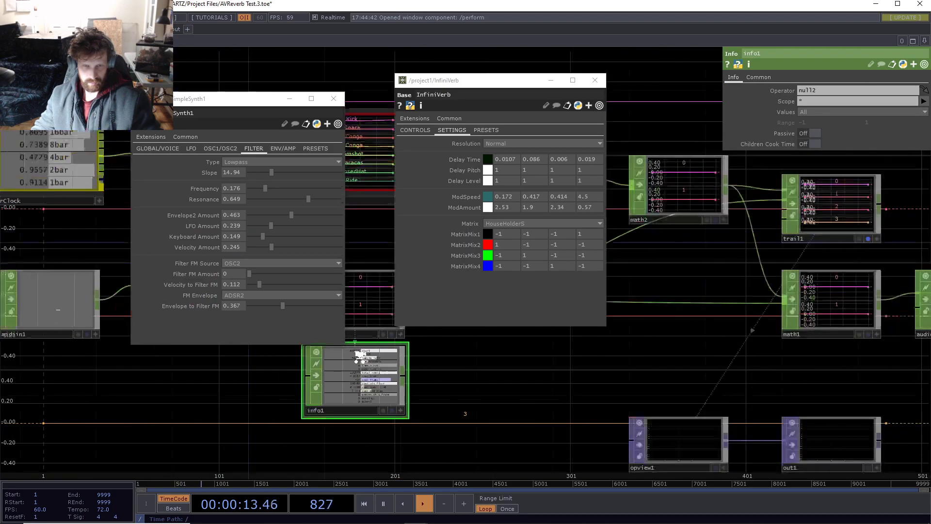
{"action": "left_click_drag", "start_coordinate": [239, 437], "coordinate": [383, 410]}
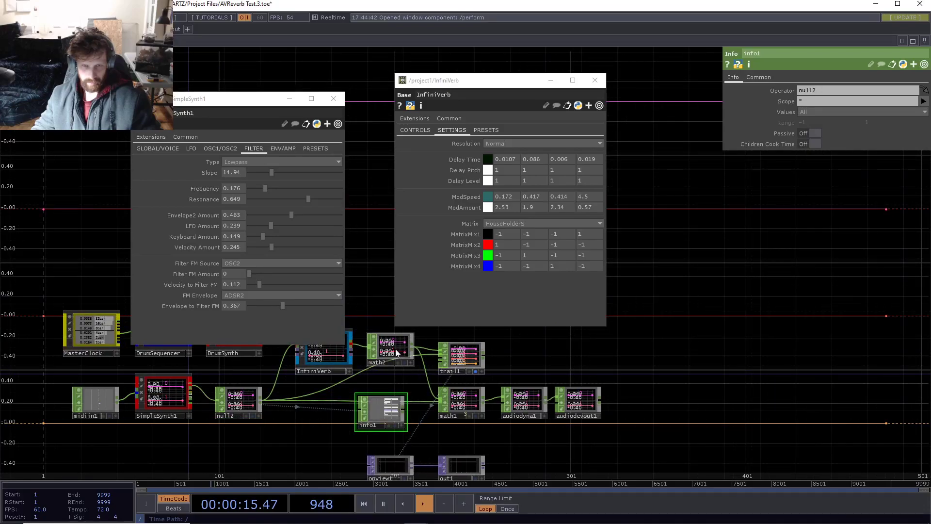
{"action": "scroll", "coordinate": [379, 420], "scroll_direction": "up", "scroll_amount": 5}
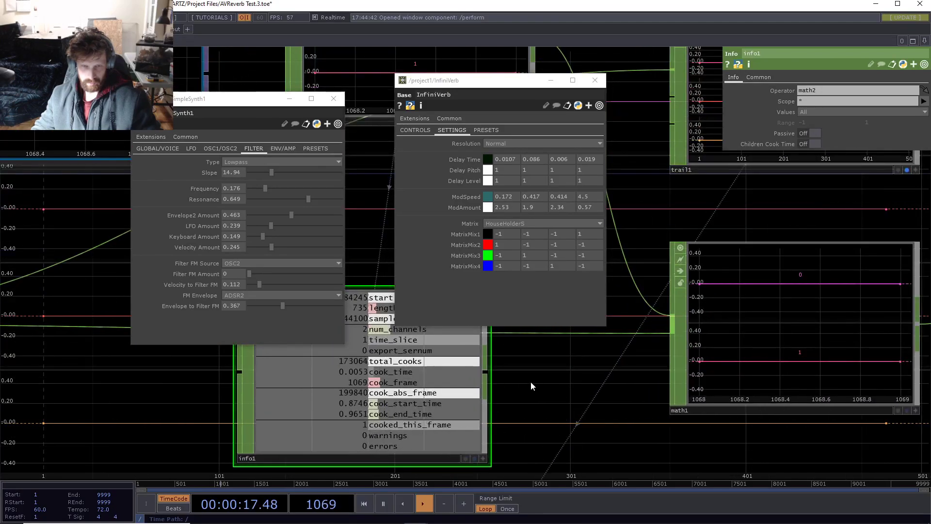
{"action": "scroll", "coordinate": [374, 366], "scroll_direction": "up", "scroll_amount": 4}
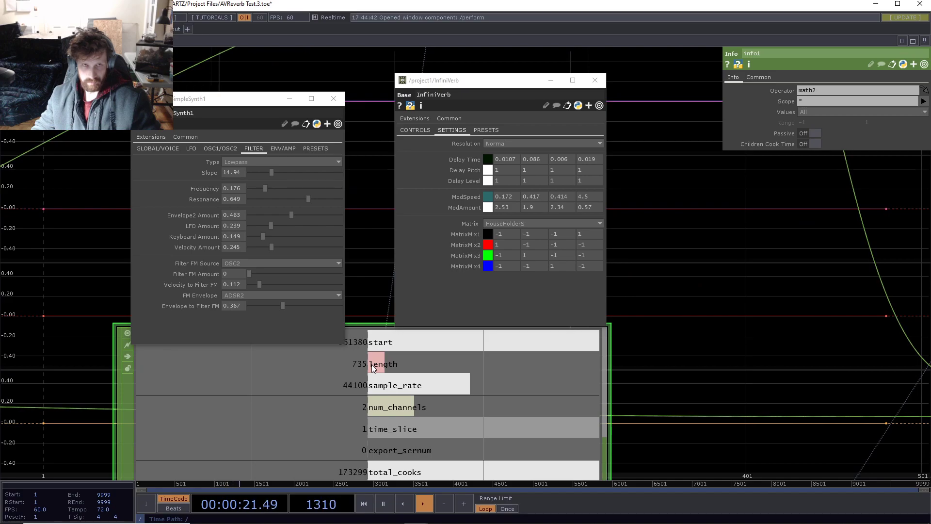
{"action": "left_click_drag", "start_coordinate": [368, 205], "coordinate": [382, 169]}
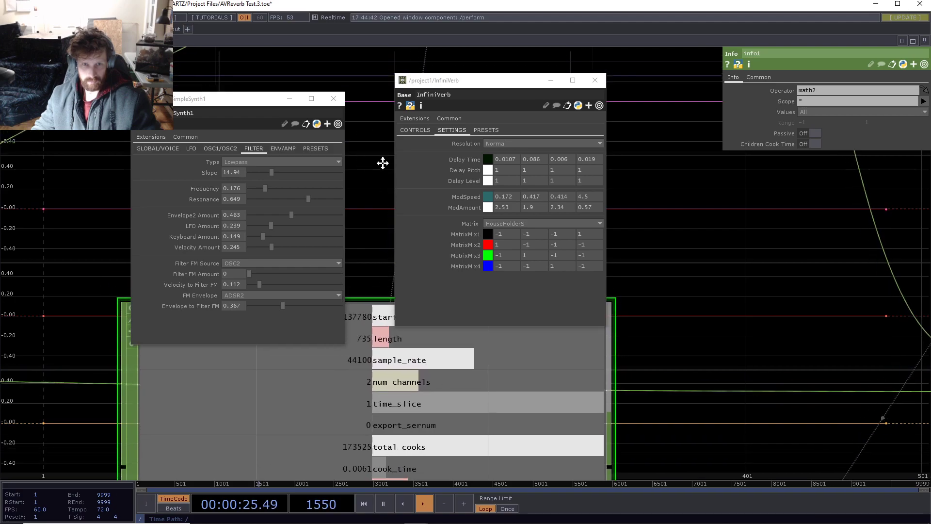
{"action": "scroll", "coordinate": [363, 379], "scroll_direction": "down", "scroll_amount": 4}
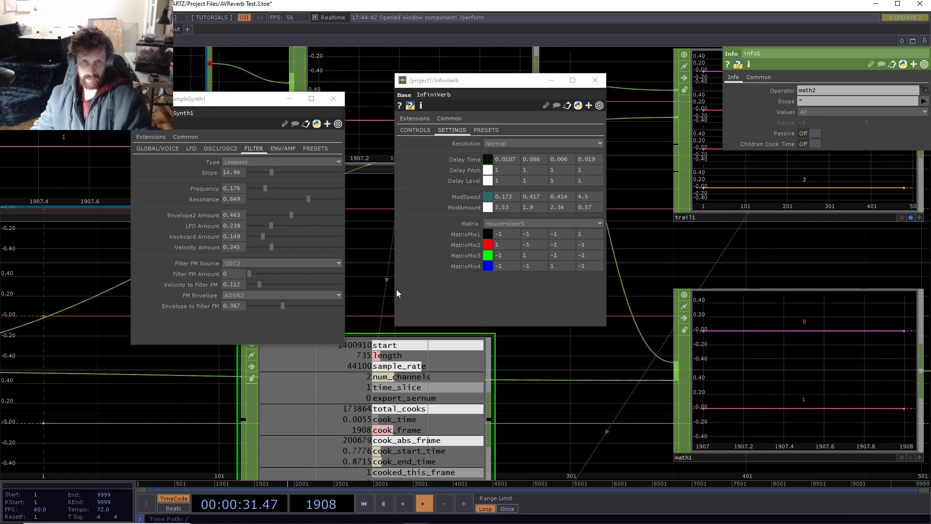
- Delete the info1 operator and return to the perform view
{"action": "left_click", "coordinate": [387, 395]}
{"action": "key", "text": "Delete"}
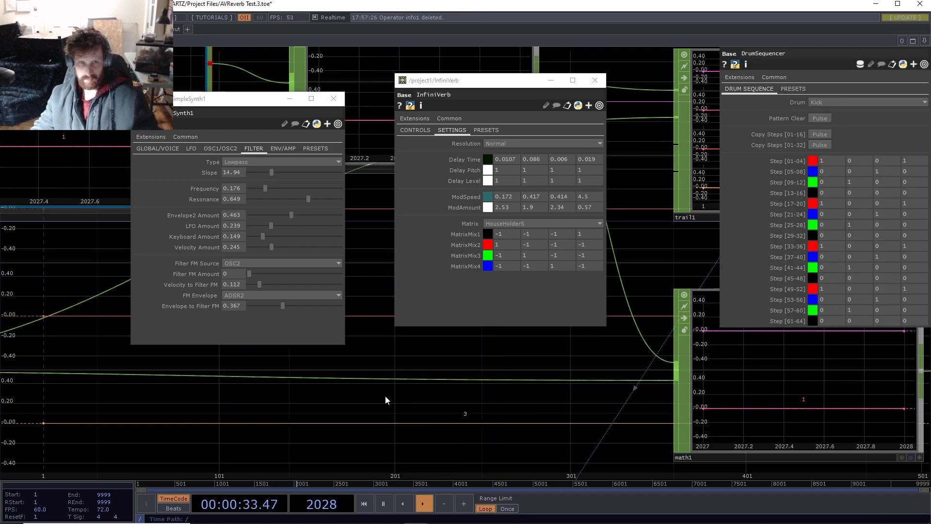
{"action": "key", "text": "F1"}
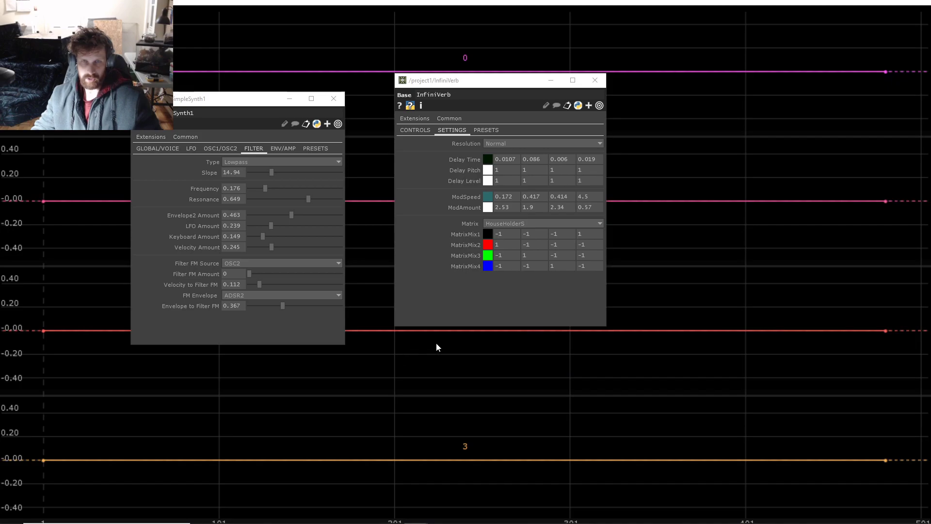
{"action": "key", "text": "Escape"}
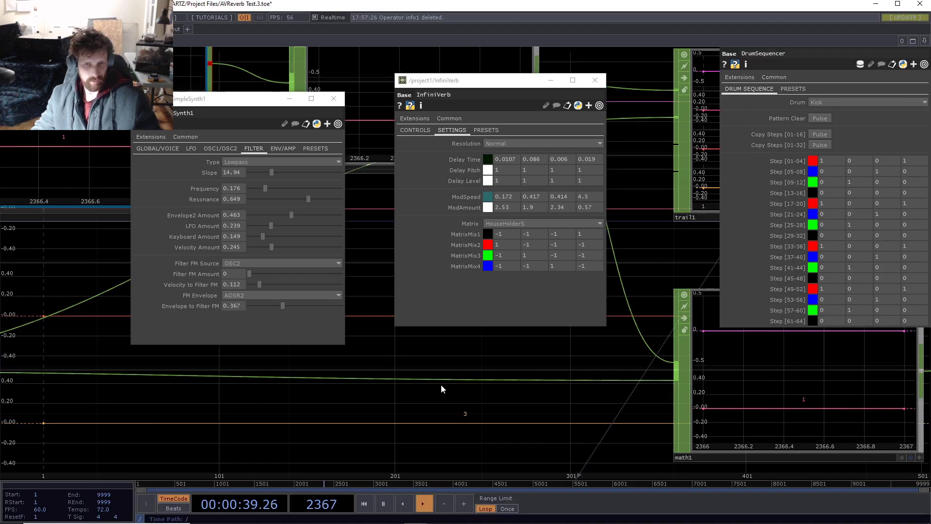
{"action": "key", "text": "F1"}
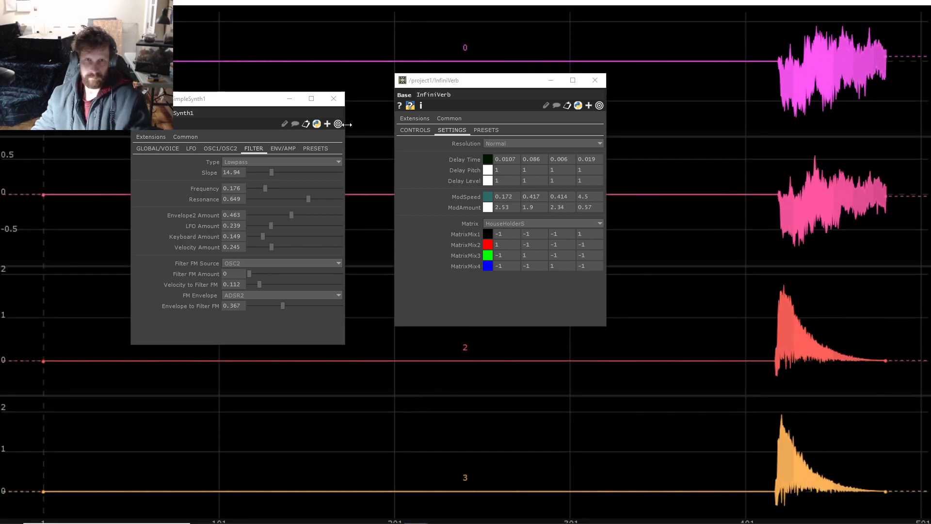
- Set SimpleSynth1's filter Slope to 17.23, Frequency 0.186 and Envelope2 Amount 0.223, plus Envelope1 Attack 0.564, Decay 0.58 and Envelope2 Attack 0.559
{"action": "left_click_drag", "start_coordinate": [267, 171], "coordinate": [270, 214]}
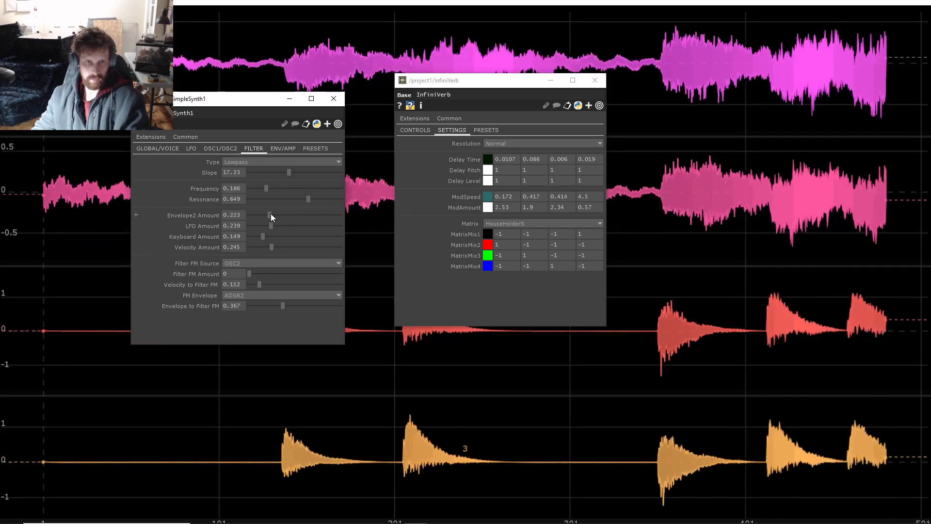
{"action": "left_click", "coordinate": [282, 148]}
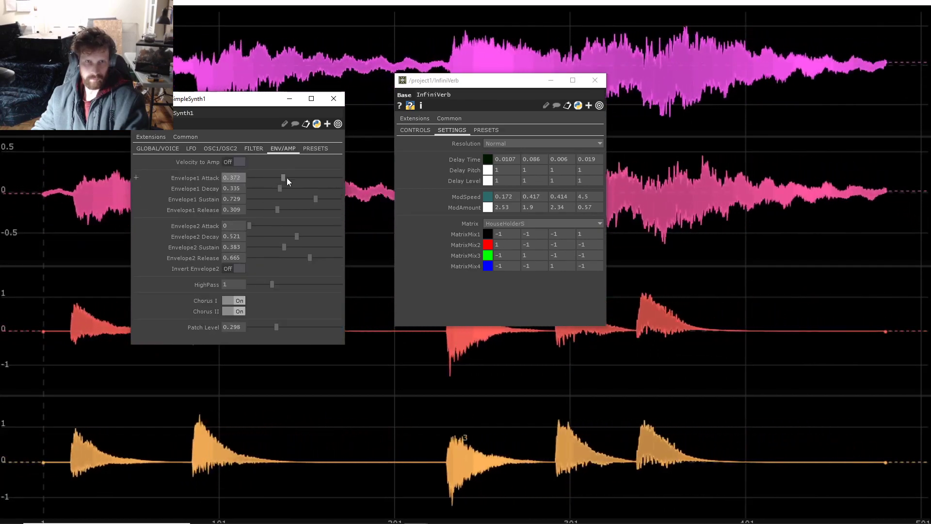
{"action": "mouse_move", "coordinate": [292, 189]}
{"action": "left_mouse_down"}
{"action": "mouse_move", "coordinate": [304, 188]}
{"action": "mouse_move", "coordinate": [301, 178]}
{"action": "left_mouse_up"}
{"action": "left_click_drag", "start_coordinate": [250, 226], "coordinate": [300, 226]}
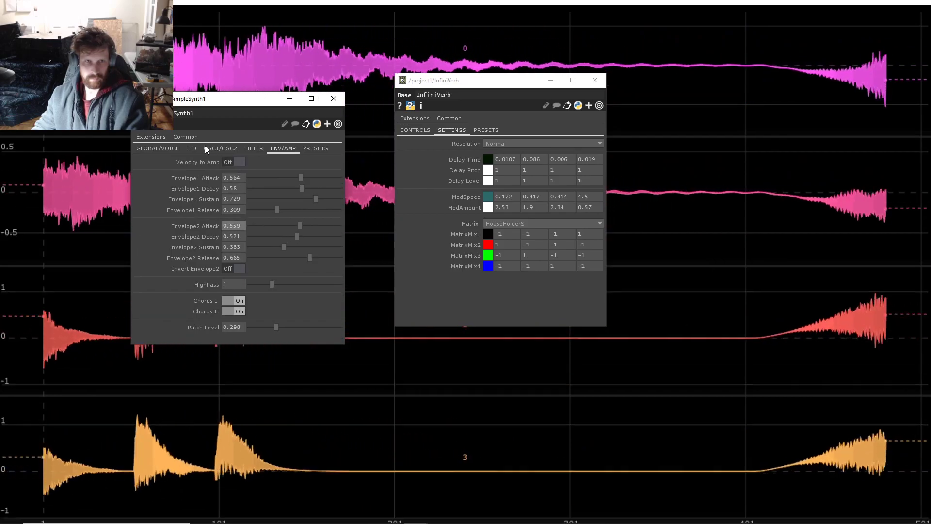
- Set SimpleSynth1's LFO OSC1 Amount to 0.007, and its filter Keyboard Amount to 0.383 and Frequency to 0.255
{"action": "left_click", "coordinate": [220, 150]}
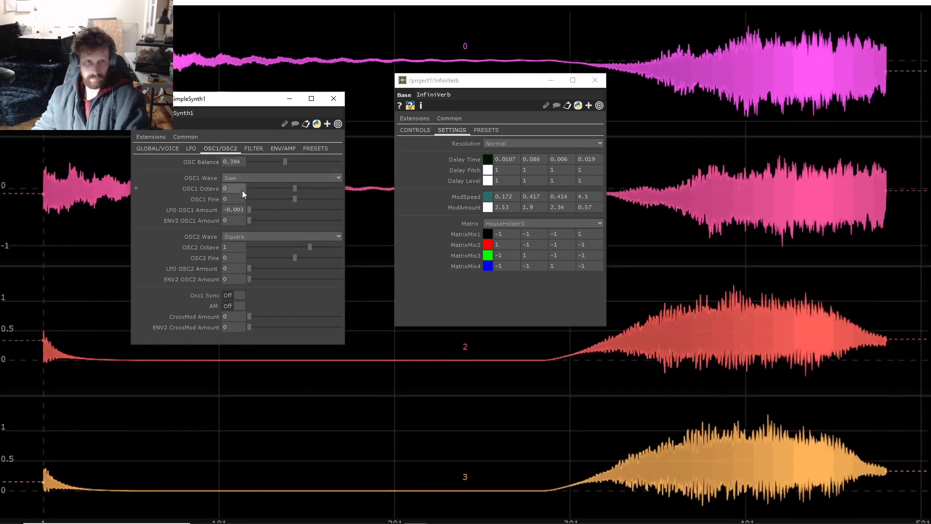
{"action": "mouse_move", "coordinate": [246, 209]}
{"action": "middle_mouse_down"}
{"action": "mouse_move", "coordinate": [245, 223]}
{"action": "mouse_move", "coordinate": [240, 199]}
{"action": "middle_mouse_up"}
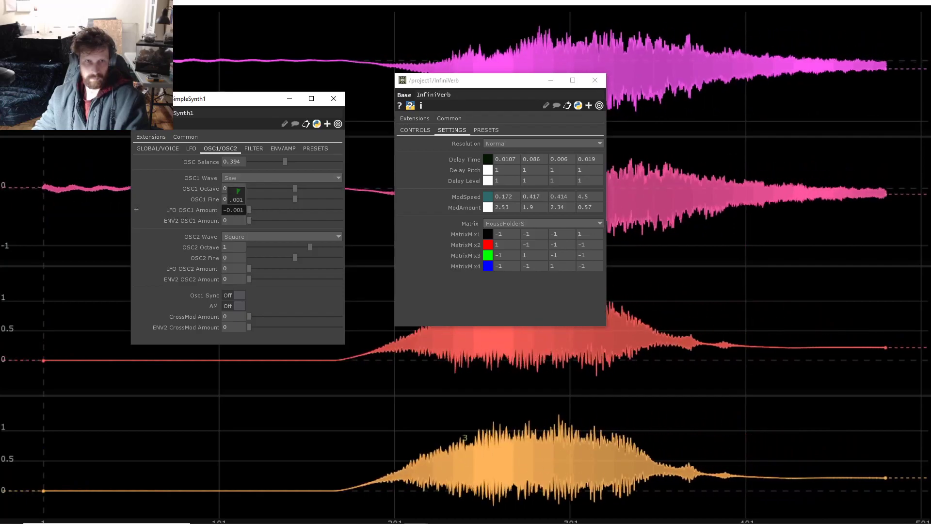
{"action": "left_click", "coordinate": [255, 150]}
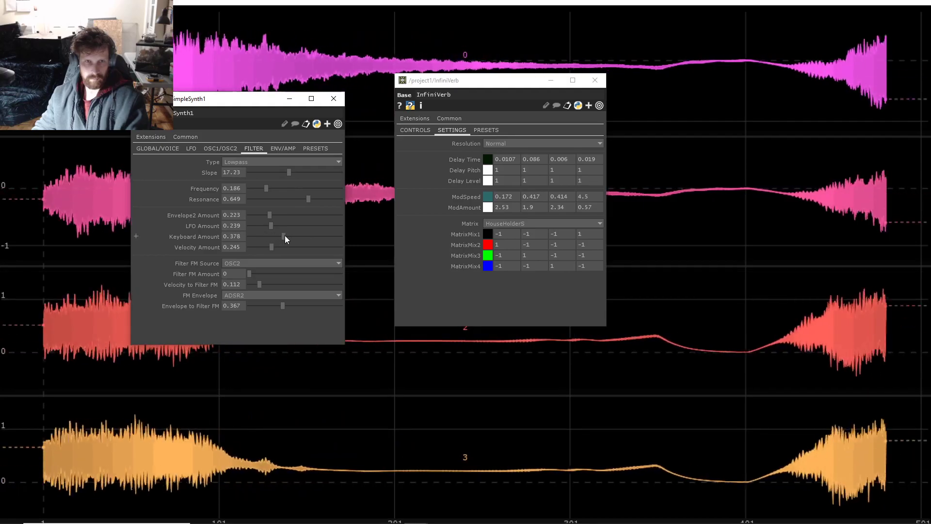
{"action": "left_click", "coordinate": [284, 236]}
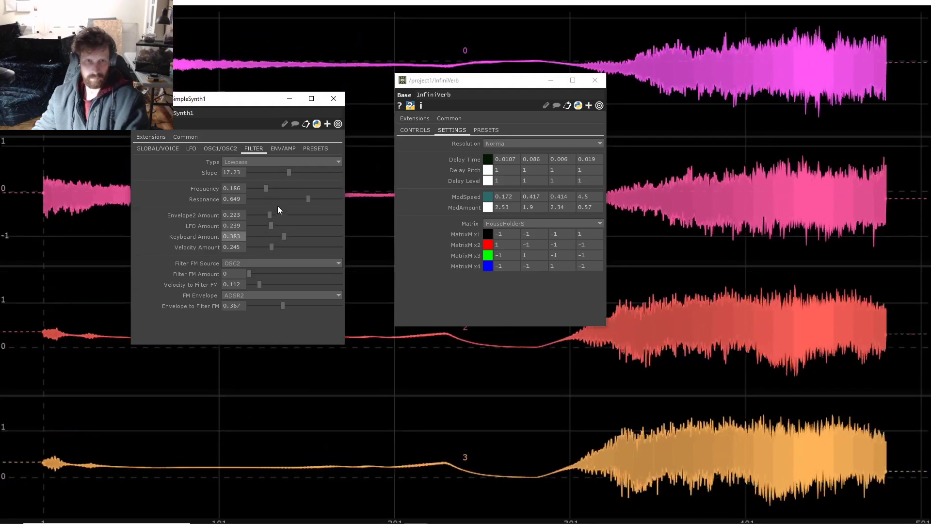
{"action": "left_click", "coordinate": [272, 188]}
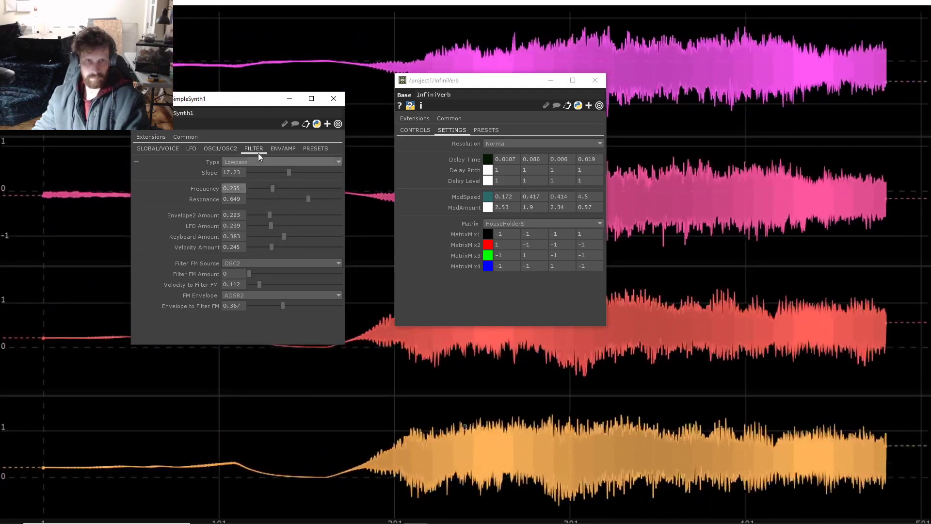
- Set SimpleSynth1's Envelope1 Sustain to 0.766, LFO1 Rate to 0.372 and Aftertouch to Rate to 0.94
{"action": "left_click", "coordinate": [283, 149]}
{"action": "left_click", "coordinate": [319, 199]}
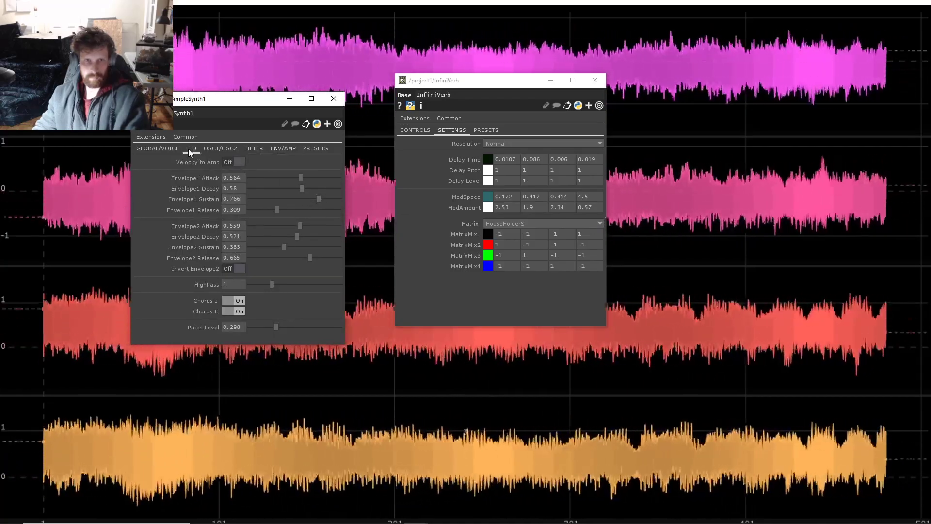
{"action": "left_click", "coordinate": [189, 149]}
{"action": "left_click_drag", "start_coordinate": [279, 183], "coordinate": [285, 183]}
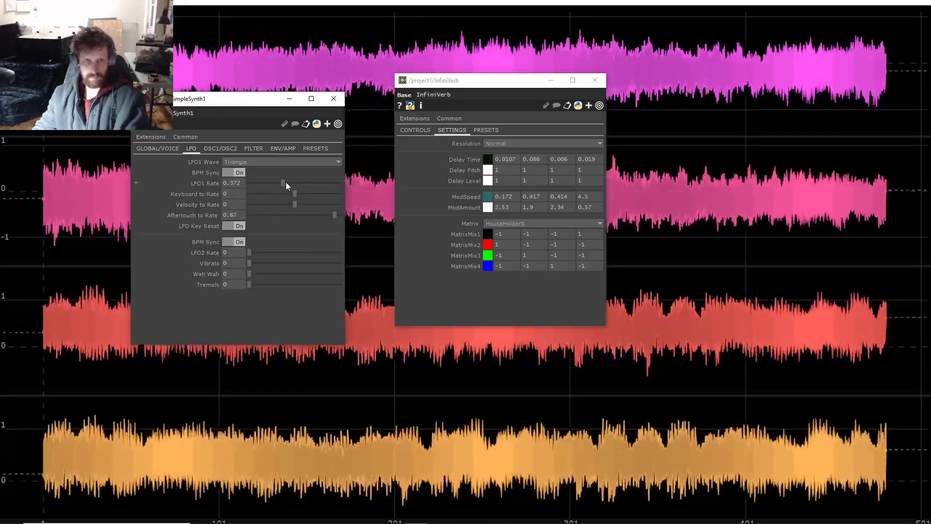
{"action": "left_click_drag", "start_coordinate": [335, 214], "coordinate": [337, 215]}
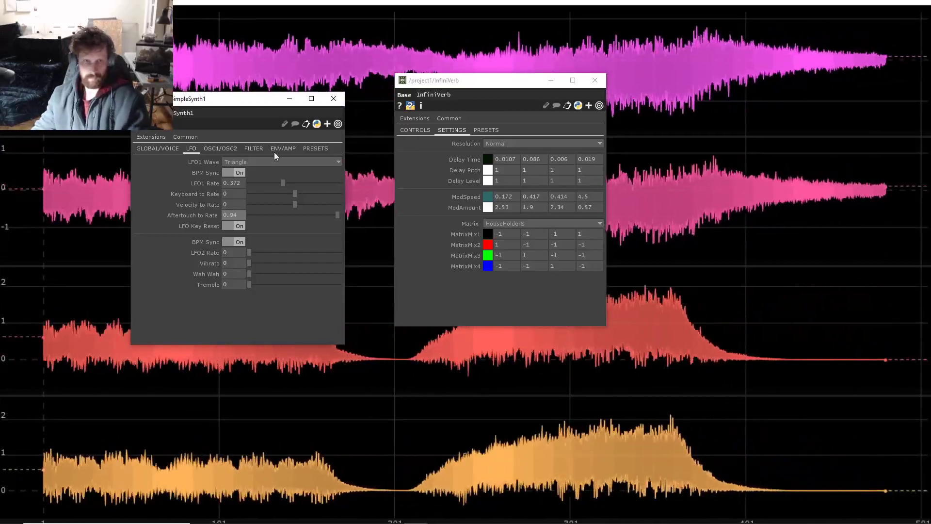
- Set InfiniVerb's Size to 0.638, Modulation Speed to 0.729, Modulation Amount to 0.324, Reflectivity to 0.457 and Density to 0.782
{"action": "left_click", "coordinate": [425, 131]}
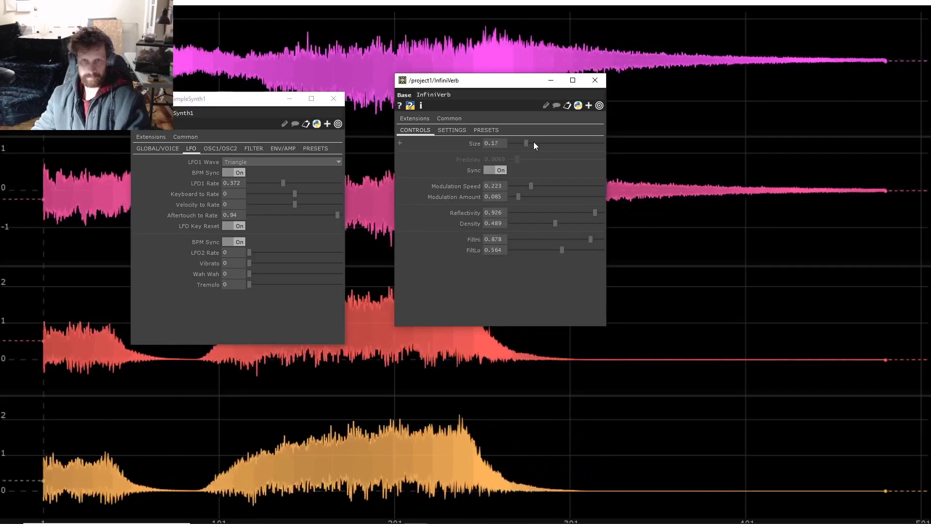
{"action": "left_click_drag", "start_coordinate": [523, 196], "coordinate": [566, 184]}
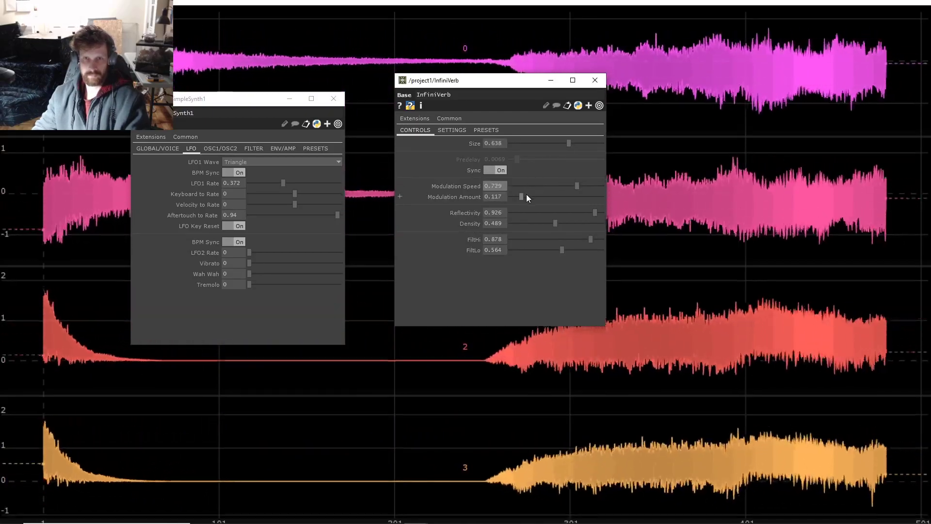
{"action": "mouse_move", "coordinate": [595, 213]}
{"action": "left_mouse_down"}
{"action": "mouse_move", "coordinate": [559, 212]}
{"action": "mouse_move", "coordinate": [584, 223]}
{"action": "left_mouse_up"}
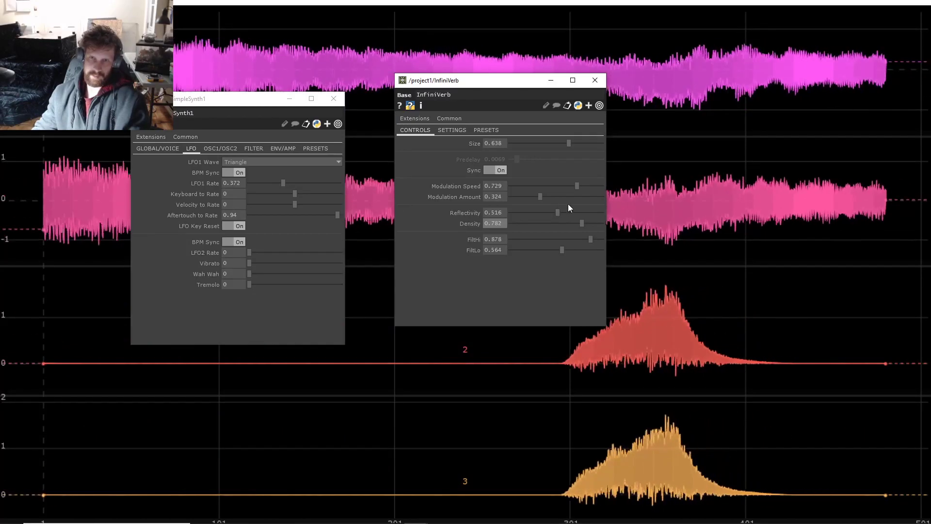
{"action": "left_click_drag", "start_coordinate": [557, 214], "coordinate": [552, 214]}
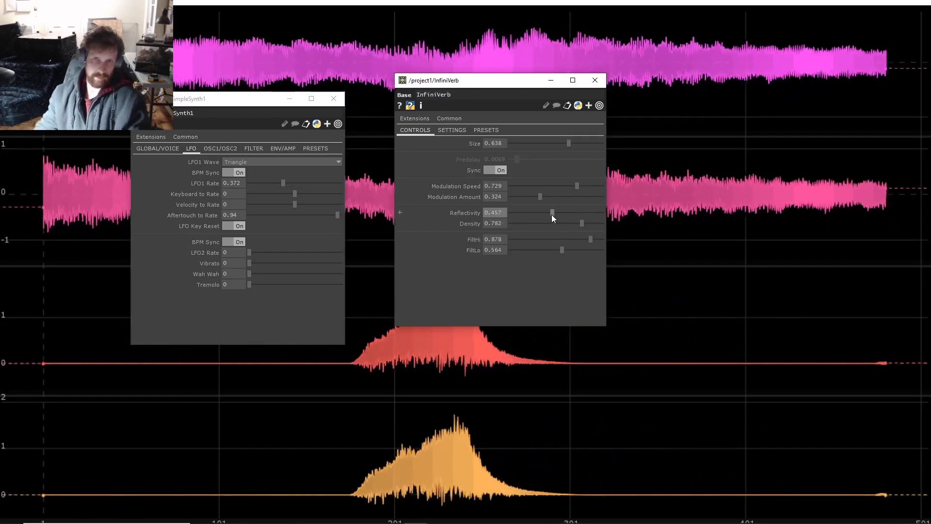
- Set both the Envelope1 Attack and Envelope2 Attack of SimpleSynth1 to 0
{"action": "left_click", "coordinate": [232, 149]}
{"action": "left_click", "coordinate": [279, 148]}
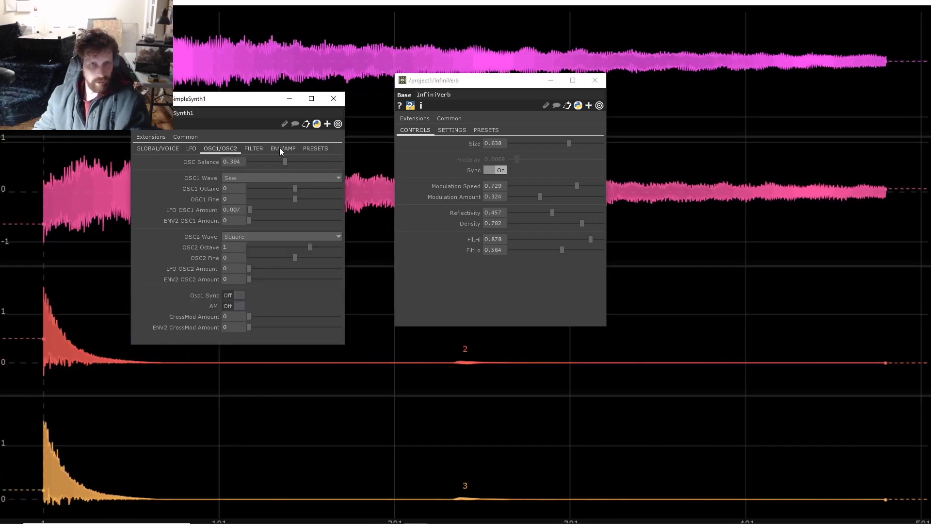
{"action": "left_click_drag", "start_coordinate": [280, 179], "coordinate": [204, 183]}
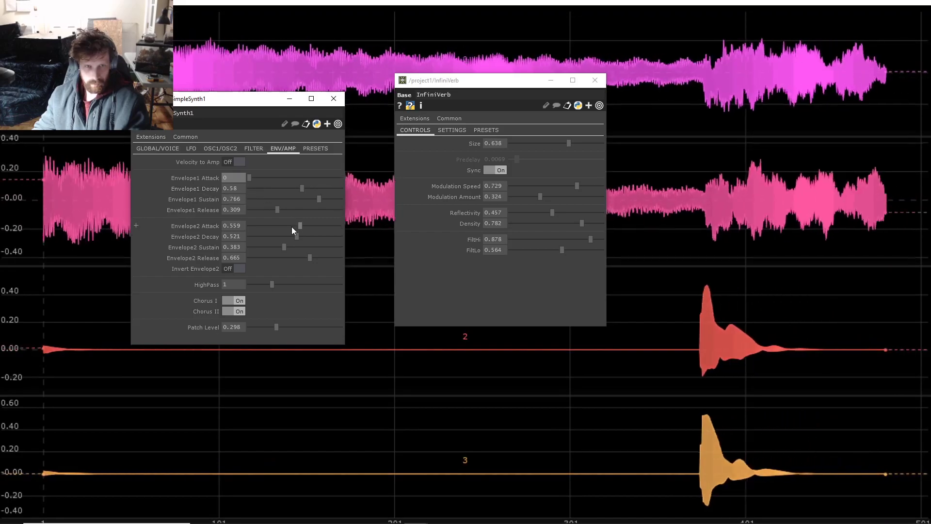
{"action": "left_click_drag", "start_coordinate": [296, 226], "coordinate": [243, 228]}
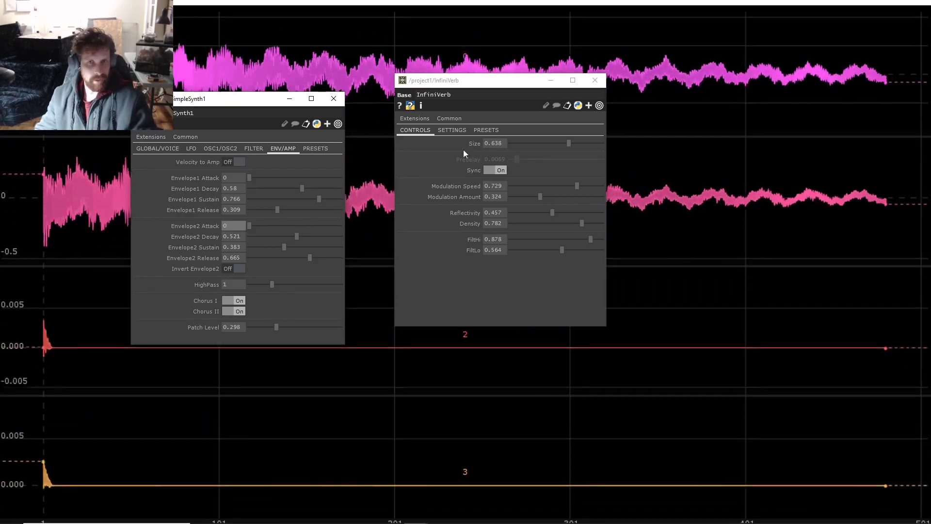
- Display InfiniVerb's delay and matrix settings, and align the SimpleSynth1 parameter window beside the InfiniVerb window
{"action": "left_click", "coordinate": [456, 130]}
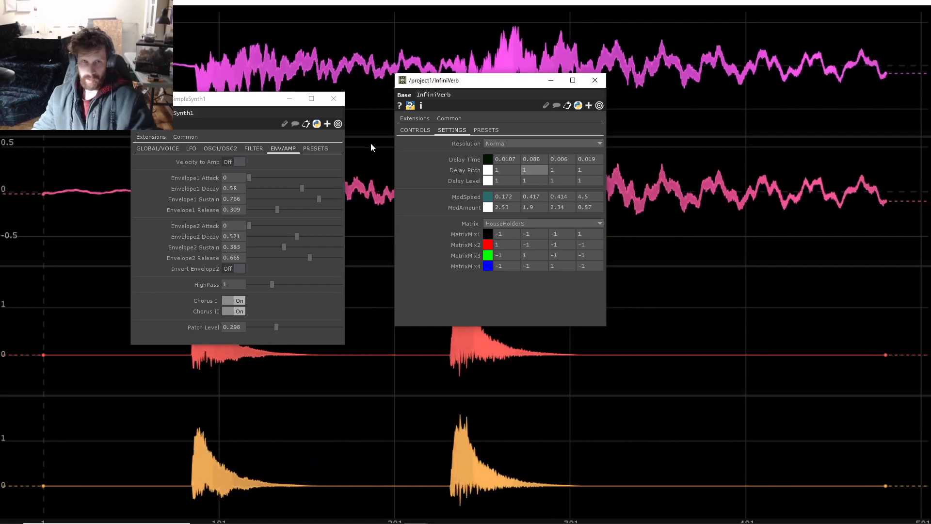
{"action": "left_click_drag", "start_coordinate": [245, 103], "coordinate": [270, 80]}
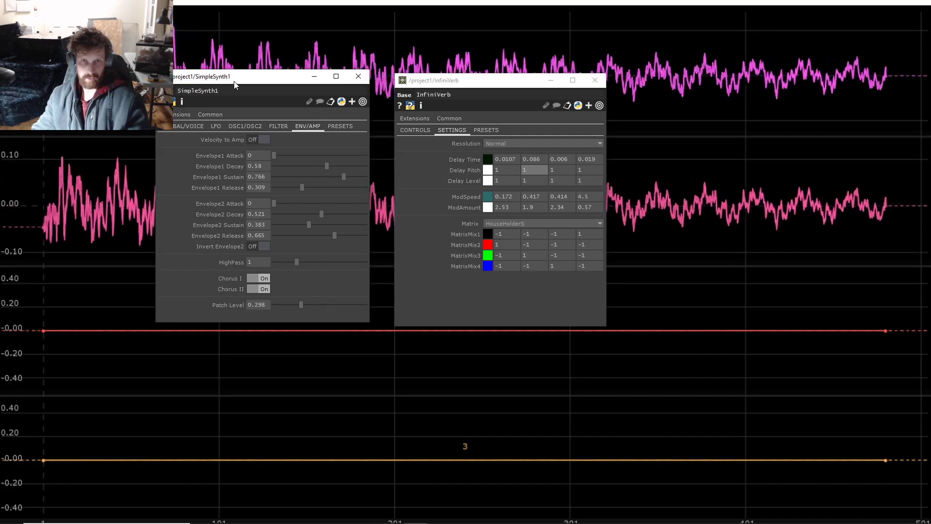
{"action": "left_click_drag", "start_coordinate": [256, 81], "coordinate": [270, 86]}
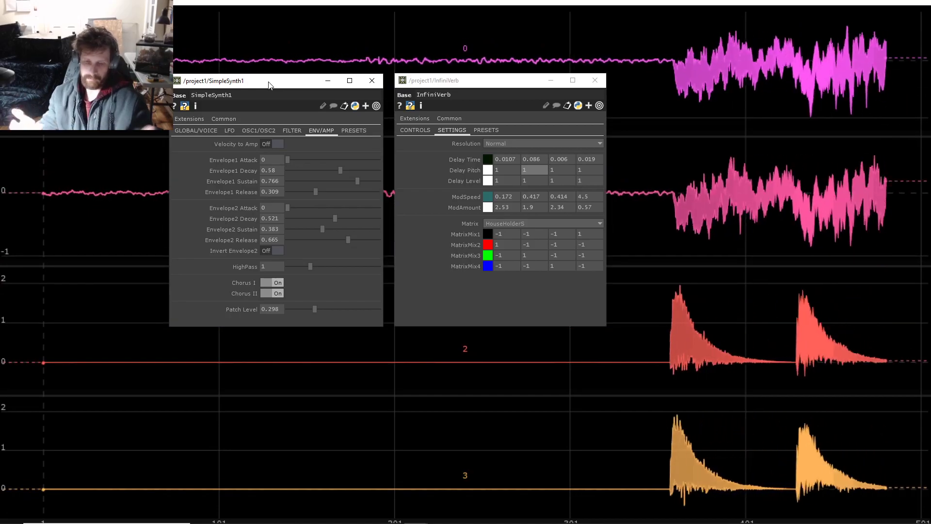
- Try the HouseHolderP matrix on InfiniVerb, exit the perform view, and restore the Matrix to HouseHolderS
{"action": "left_click", "coordinate": [505, 223]}
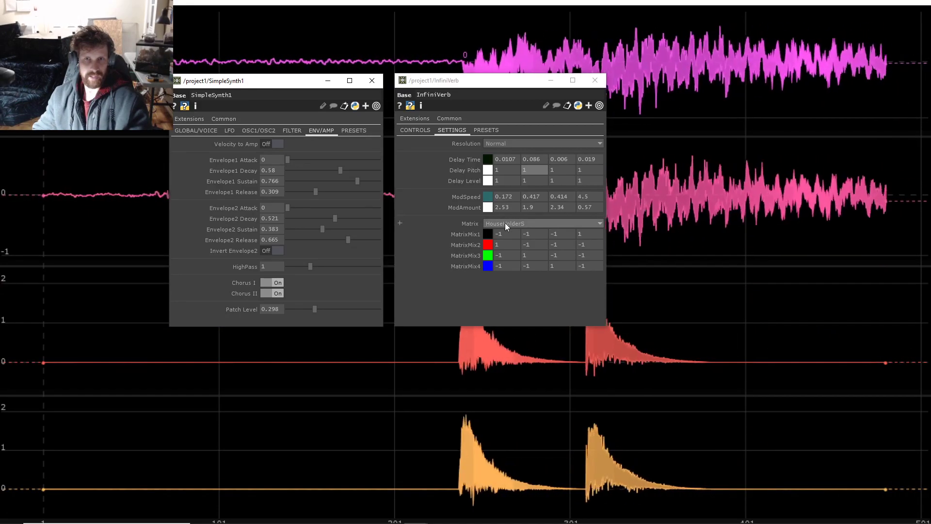
{"action": "left_click", "coordinate": [506, 235]}
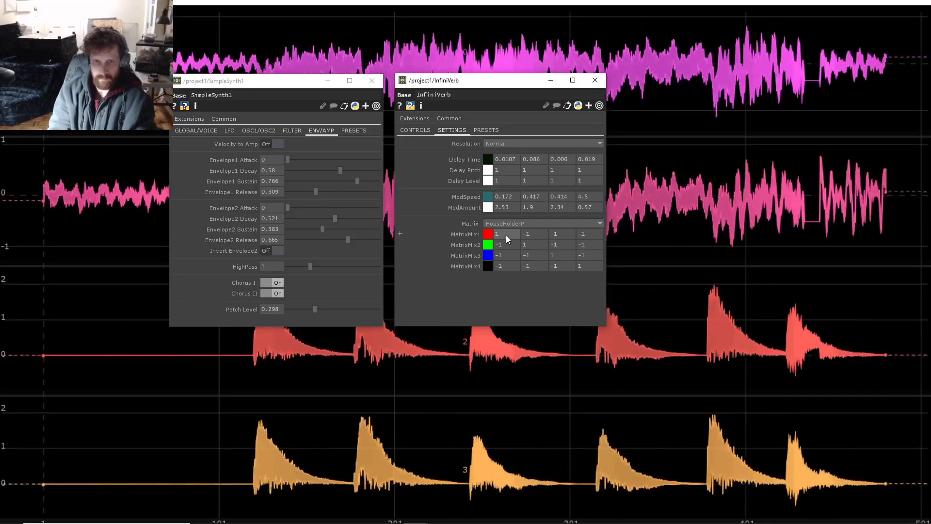
{"action": "key", "text": "Escape"}
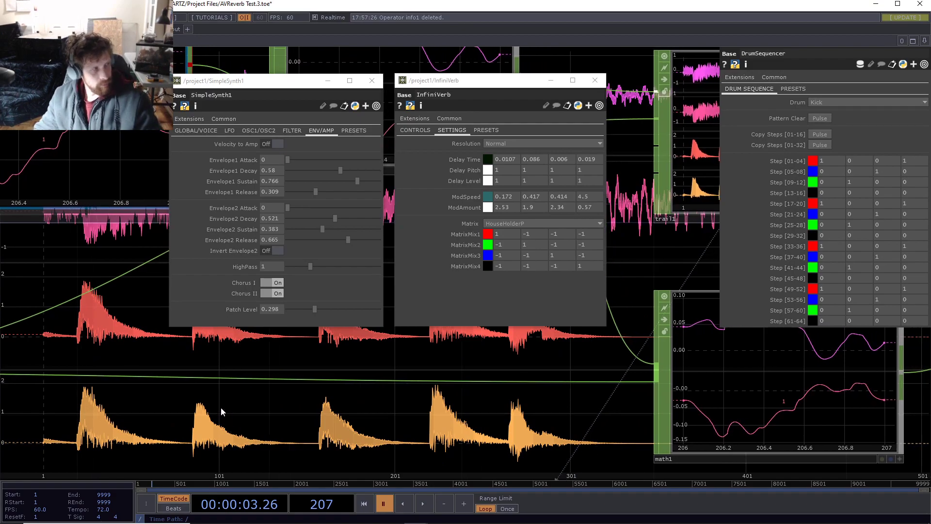
{"action": "left_click", "coordinate": [503, 242]}
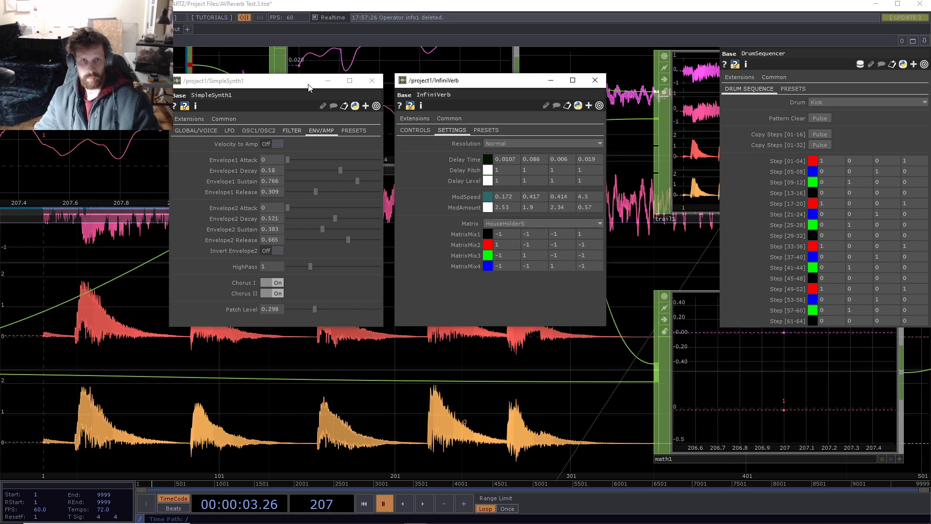
- Move the SimpleSynth1 parameter window away from the InfiniVerb window and return to the perform view with the timeline playing
{"action": "left_click_drag", "start_coordinate": [306, 82], "coordinate": [235, 90]}
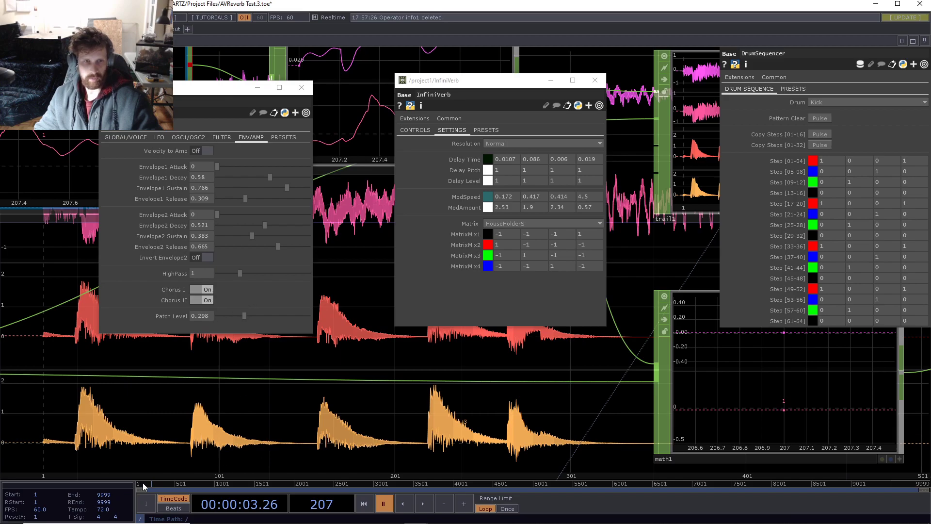
{"action": "left_click_drag", "start_coordinate": [351, 383], "coordinate": [200, 440]}
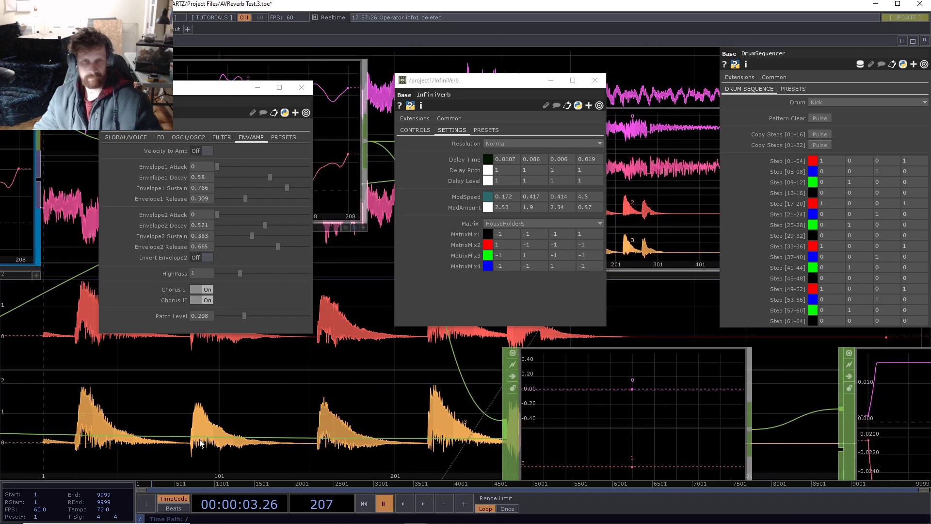
{"action": "scroll", "coordinate": [277, 373], "scroll_direction": "down", "scroll_amount": 3}
{"action": "left_click_drag", "start_coordinate": [298, 390], "coordinate": [510, 457]}
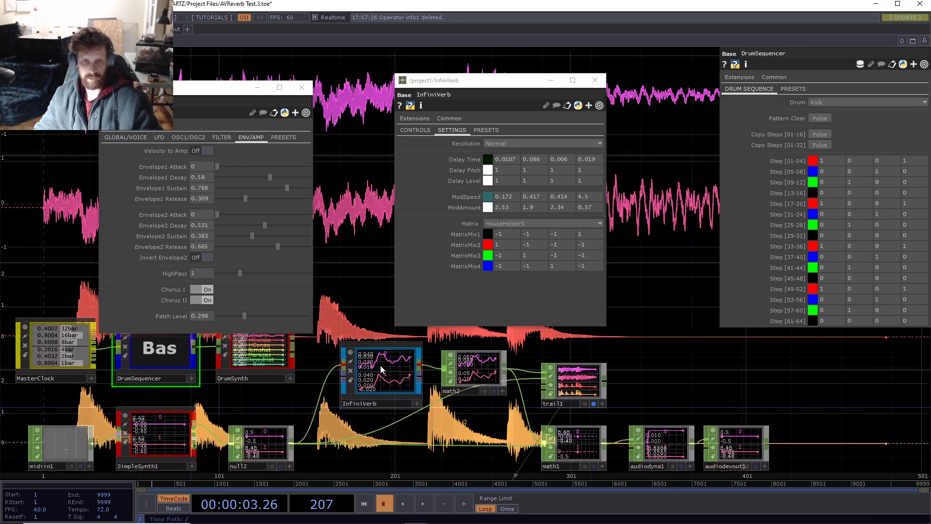
{"action": "left_click_drag", "start_coordinate": [368, 307], "coordinate": [310, 327]}
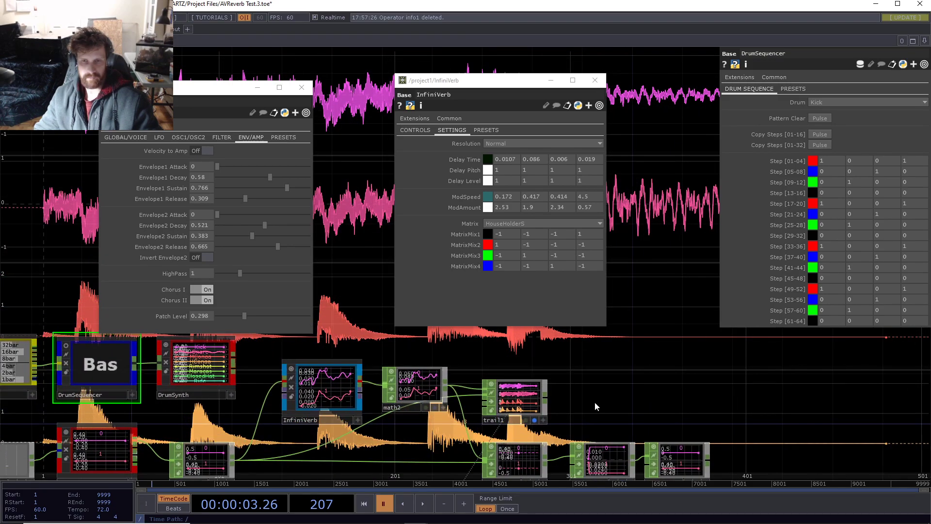
{"action": "left_click_drag", "start_coordinate": [595, 403], "coordinate": [520, 364]}
{"action": "scroll", "coordinate": [470, 403], "scroll_direction": "up", "scroll_amount": 2}
{"action": "middle_click", "coordinate": [469, 406]}
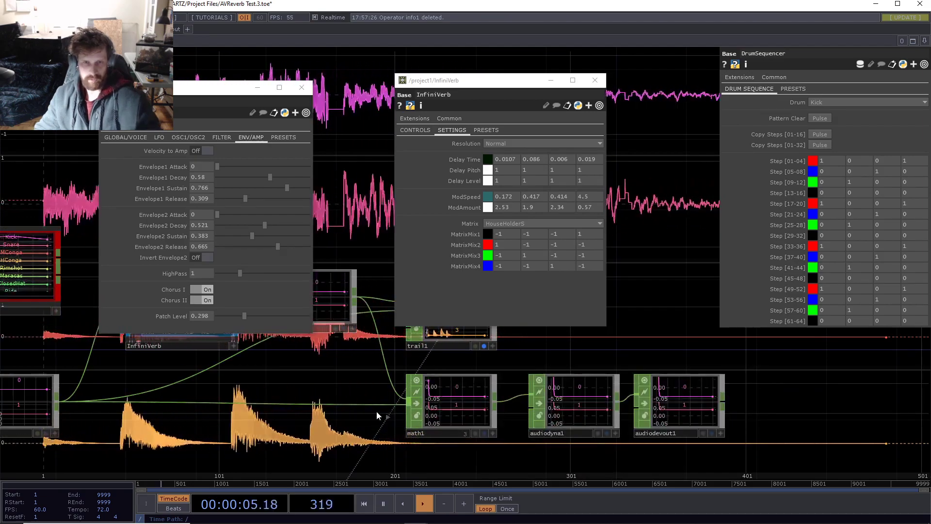
{"action": "key", "text": "F1"}
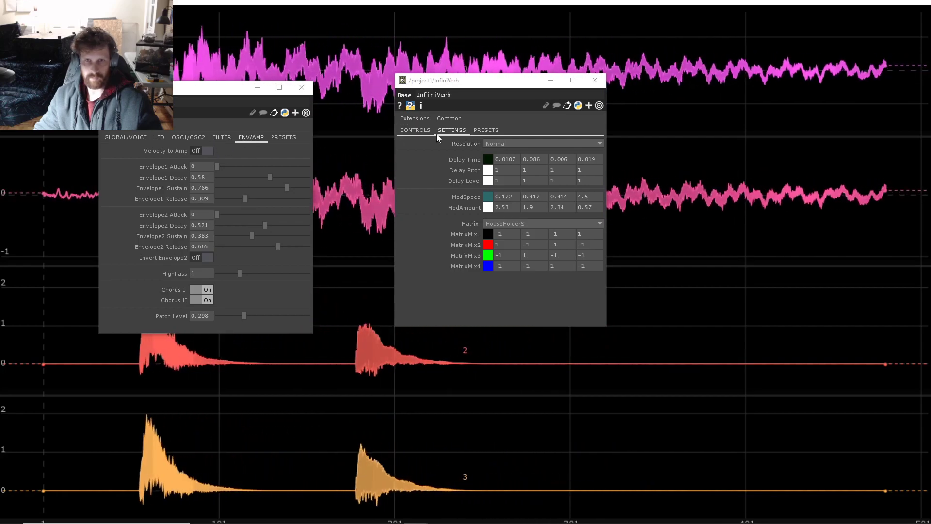
- Set InfiniVerb's Reflectivity to 0.862 and Modulation Amount to 0.484, then sweep its Size down to 0 and up to 0.894
{"action": "left_click", "coordinate": [416, 130]}
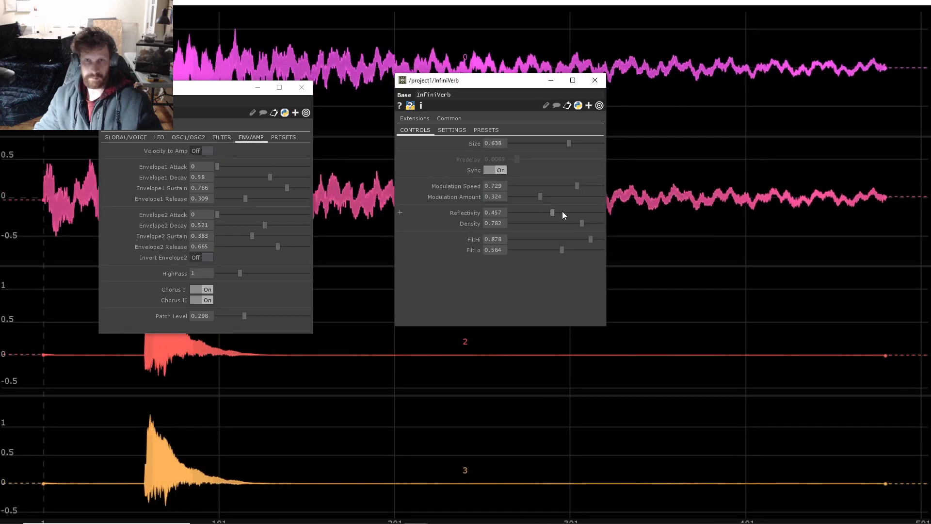
{"action": "left_click_drag", "start_coordinate": [562, 212], "coordinate": [591, 212]}
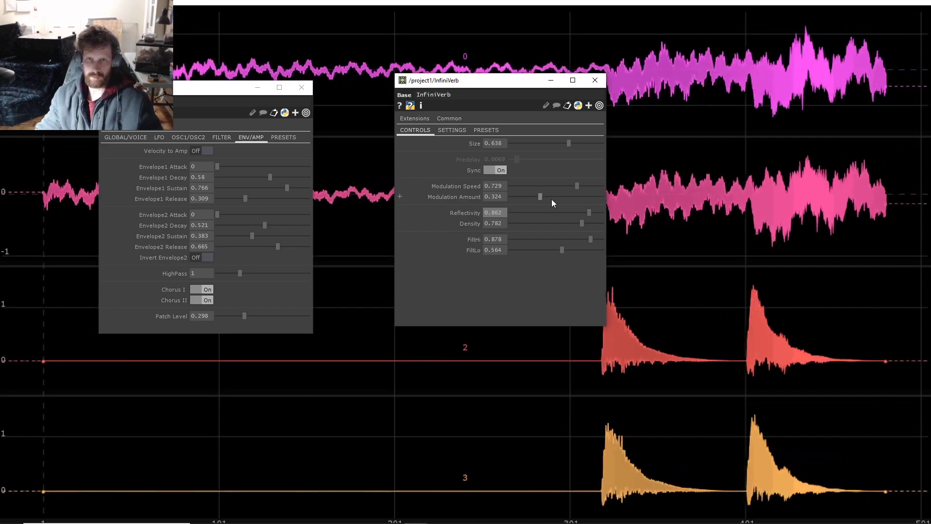
{"action": "left_click", "coordinate": [556, 197]}
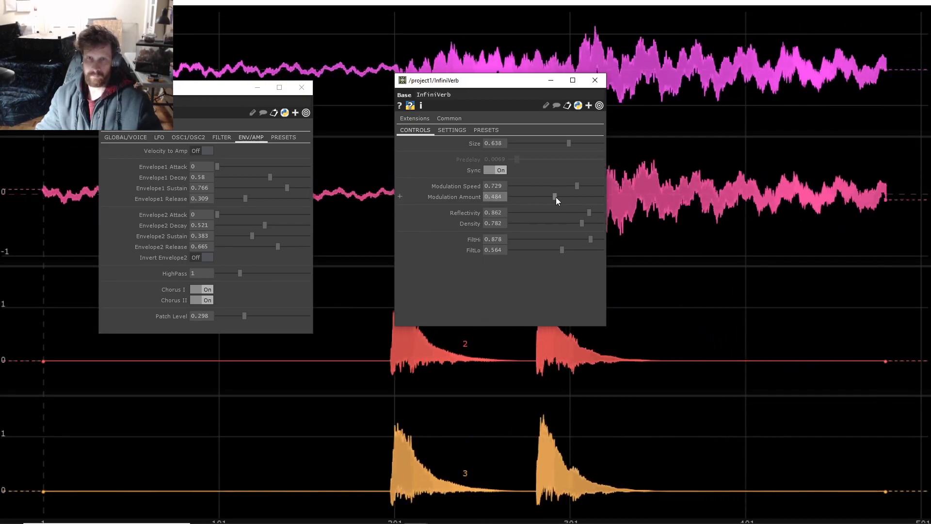
{"action": "left_click_drag", "start_coordinate": [577, 144], "coordinate": [506, 134]}
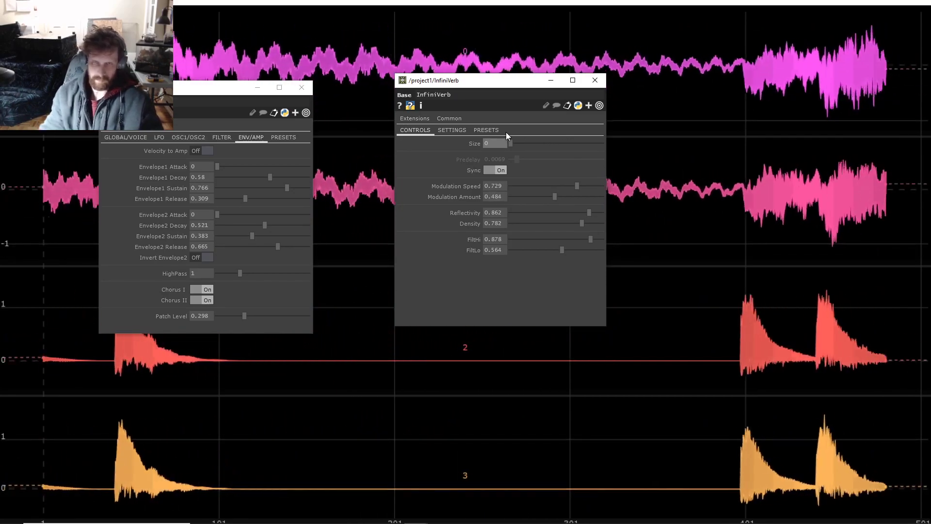
{"action": "left_click_drag", "start_coordinate": [514, 135], "coordinate": [592, 141]}
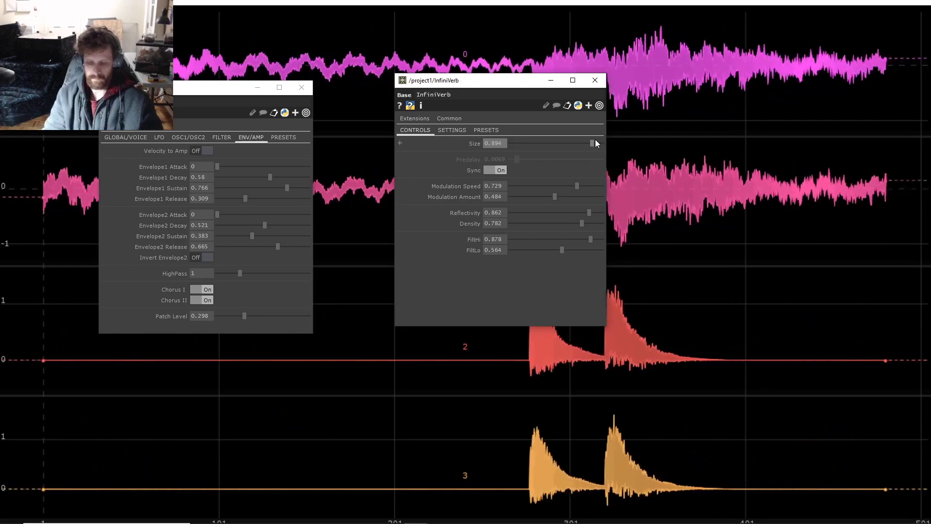